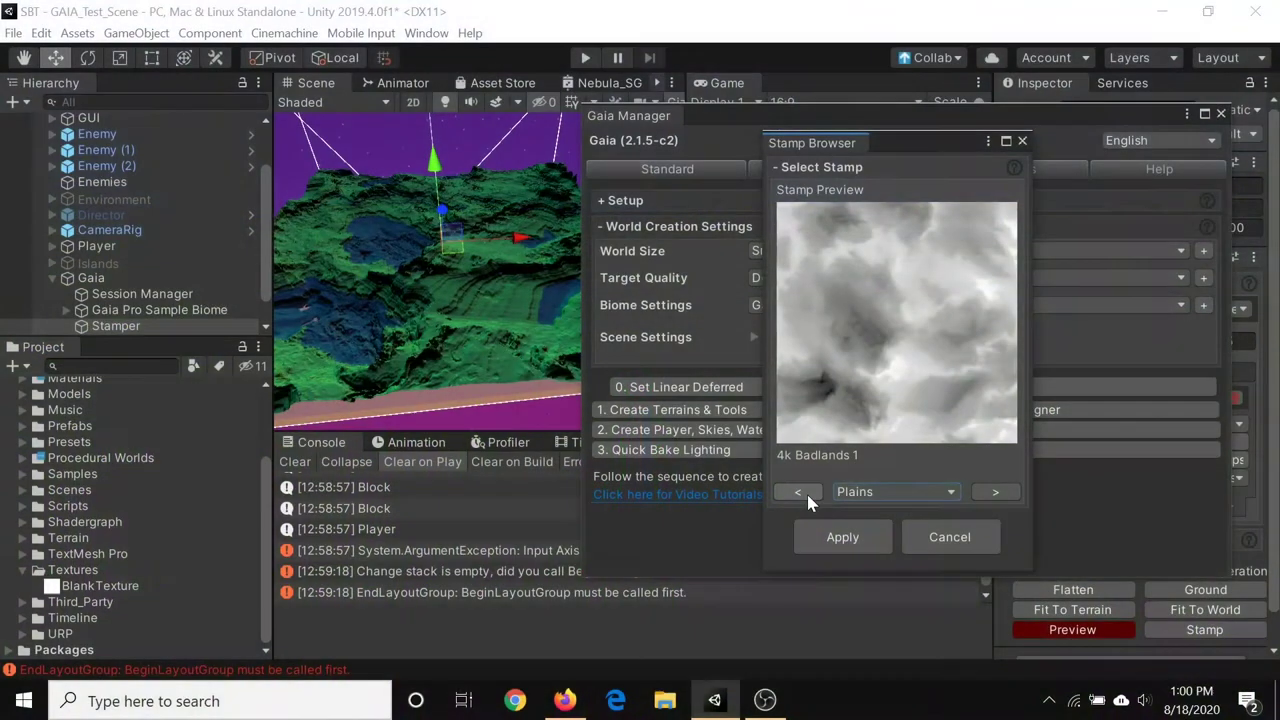
Stop play mode and open the Gaia Manager's spawner list
{"action": "right_click_drag", "start_coordinate": [451, 371], "coordinate": [418, 188]}
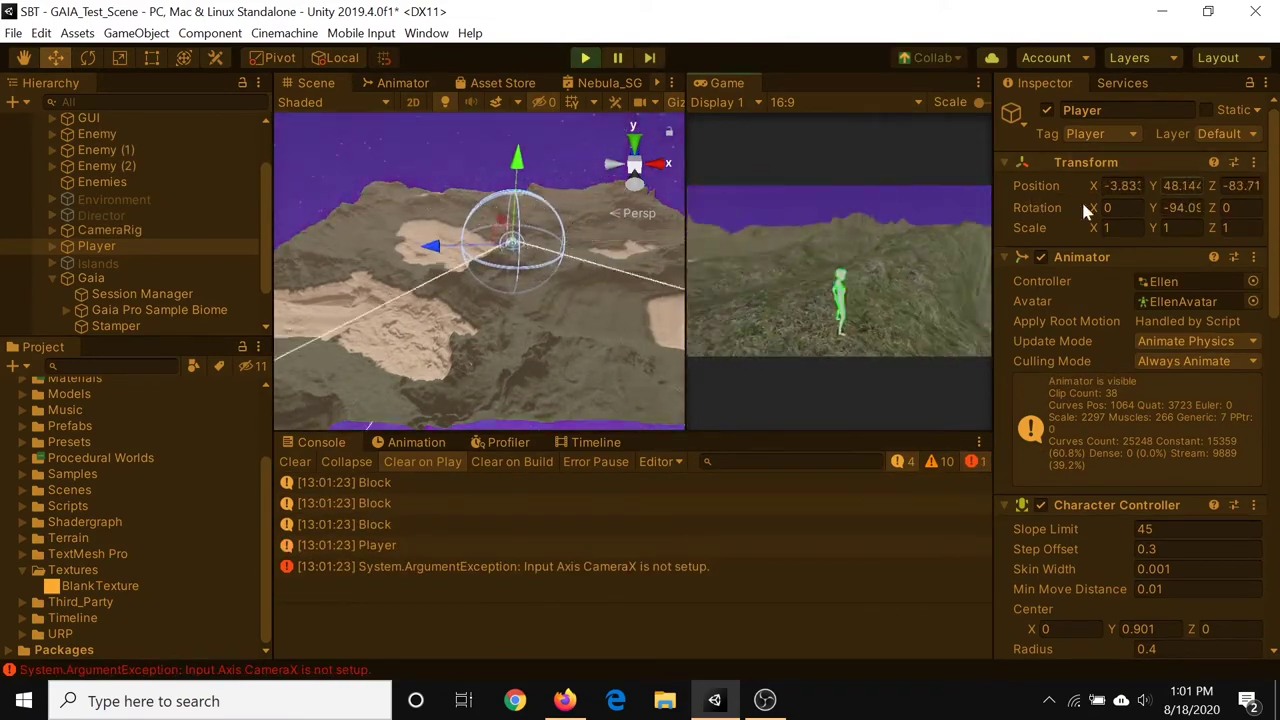
{"action": "left_click", "coordinate": [585, 57]}
{"action": "left_click", "coordinate": [426, 33]}
{"action": "left_click", "coordinate": [675, 305]}
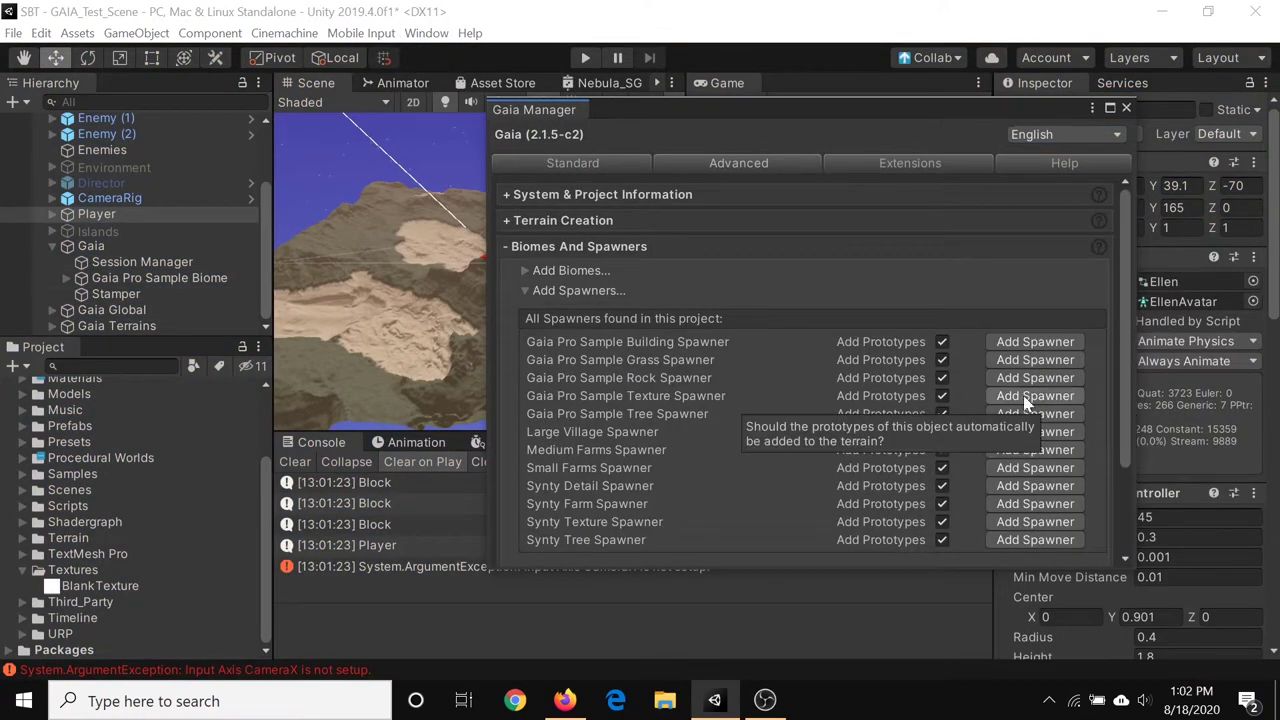
Add the Gaia Pro Sample Texture Spawner and set its first two spawn rules to BlankTexture
{"action": "left_click", "coordinate": [1035, 395]}
{"action": "scroll", "coordinate": [1130, 400], "scroll_direction": "down", "scroll_amount": 5}
{"action": "left_click", "coordinate": [1040, 241]}
{"action": "left_click", "coordinate": [1238, 339]}
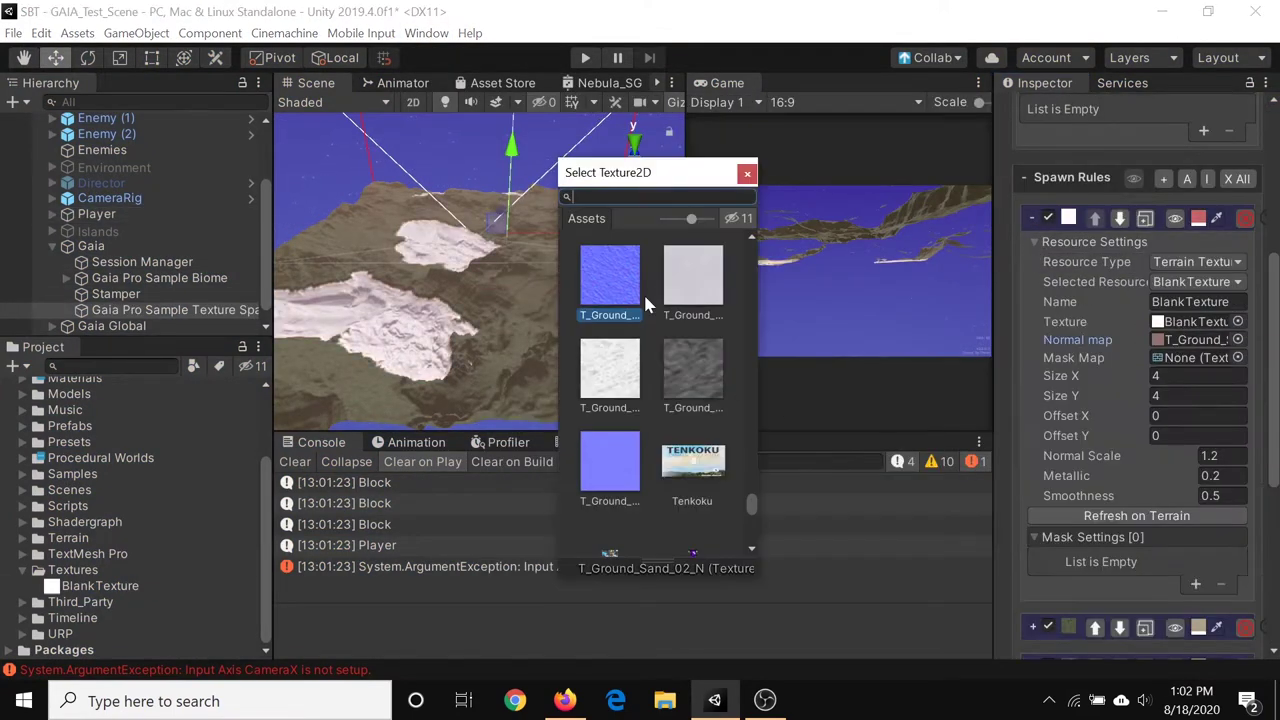
{"action": "left_click", "coordinate": [745, 177]}
{"action": "left_click", "coordinate": [1163, 178]}
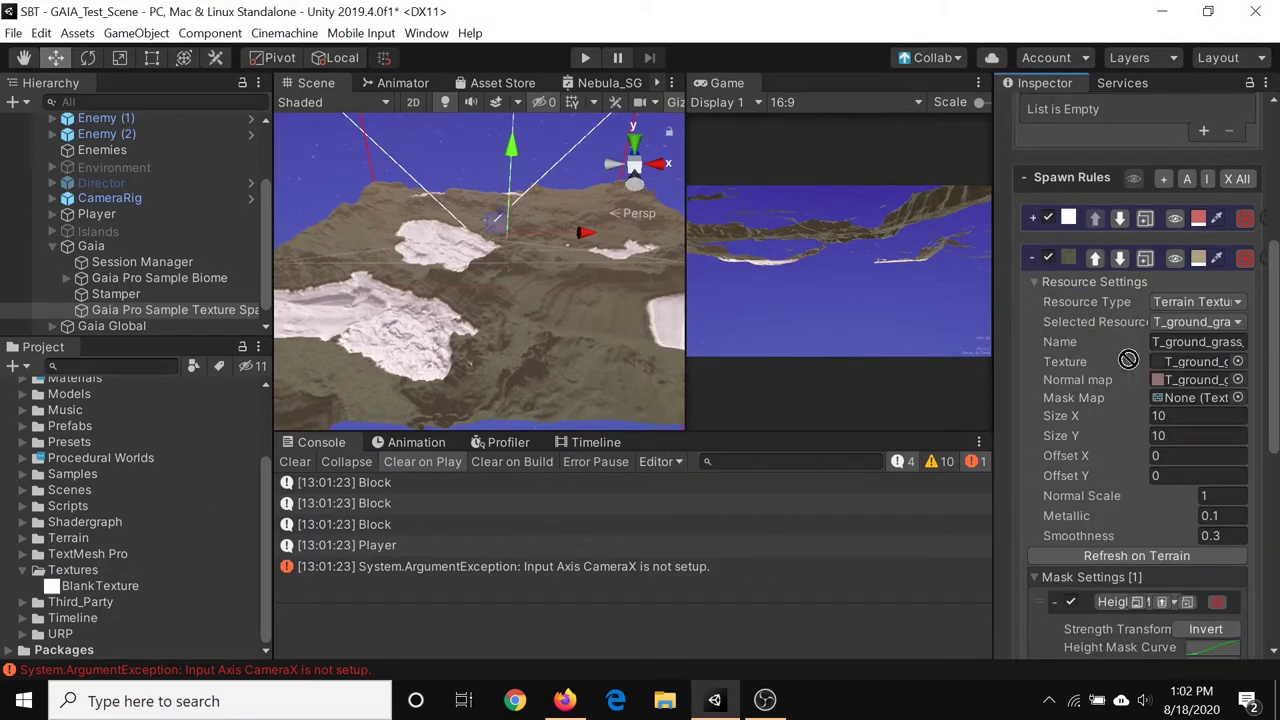
{"action": "left_click", "coordinate": [1238, 379]}
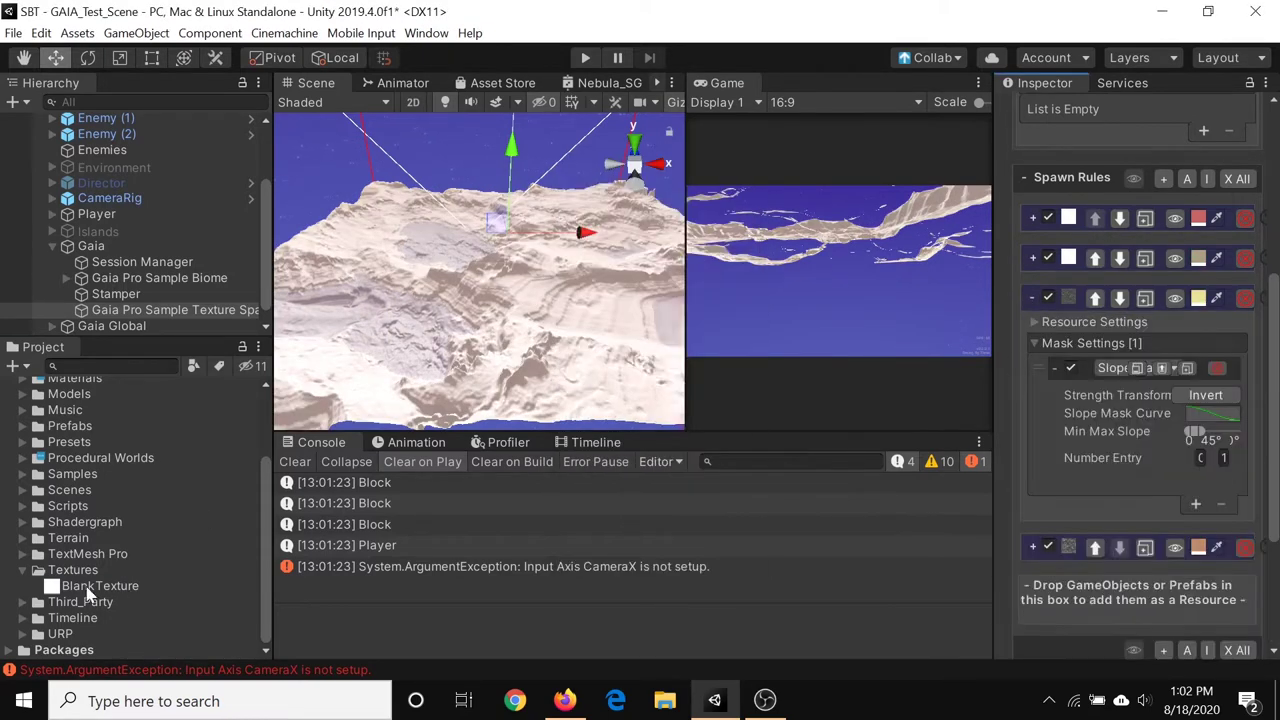
Set the third and fourth spawn rules to BlankTexture and spawn them onto the local terrain
{"action": "left_click", "coordinate": [1068, 324]}
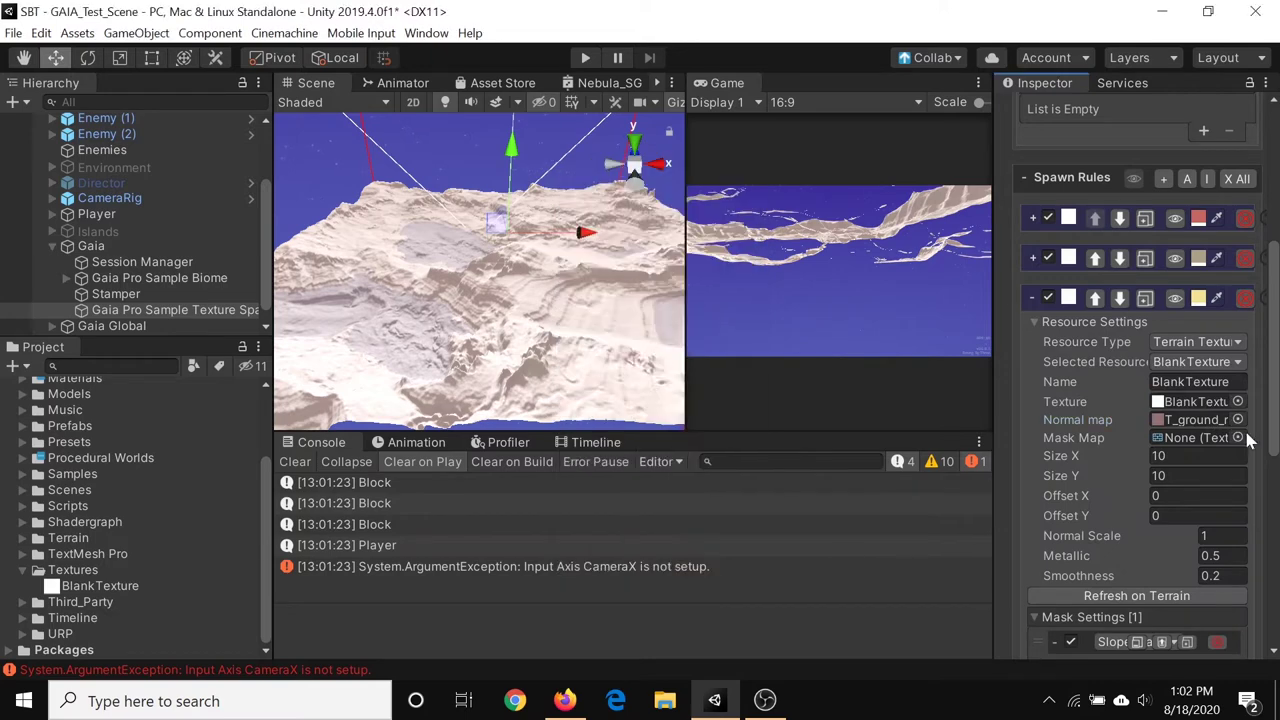
{"action": "left_click", "coordinate": [604, 289]}
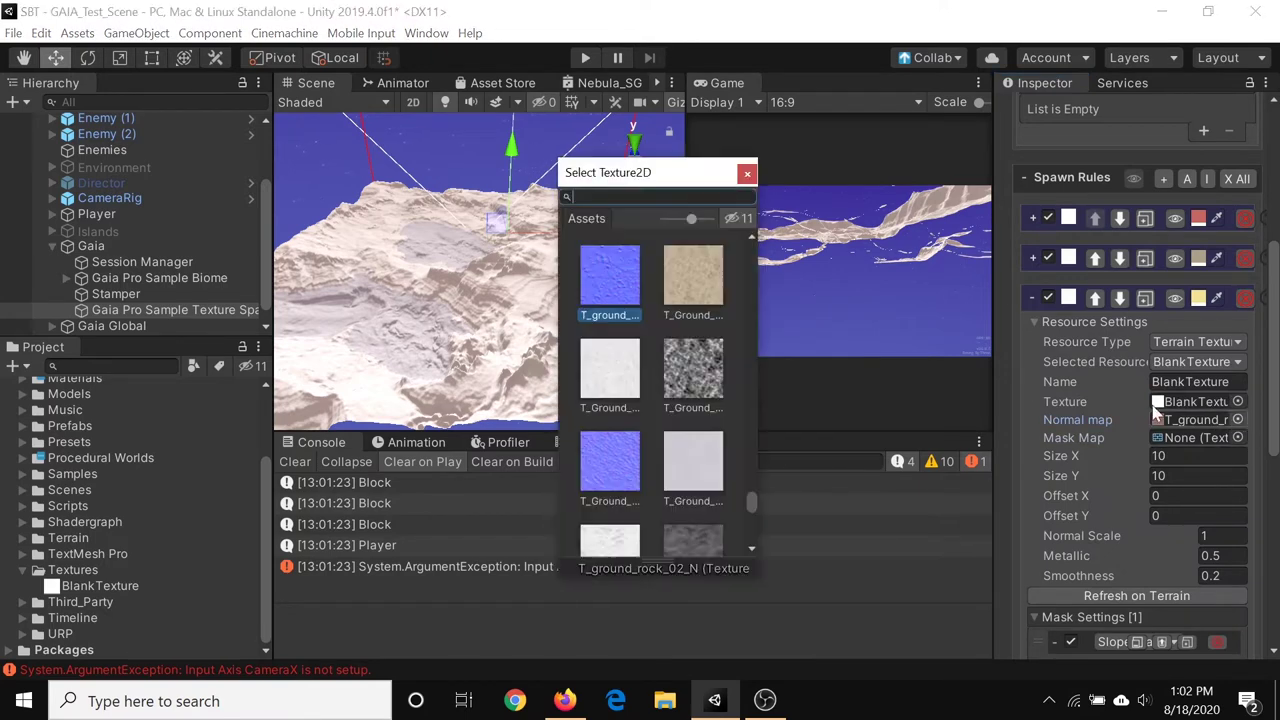
{"action": "left_click", "coordinate": [1032, 297]}
{"action": "left_click", "coordinate": [1032, 337]}
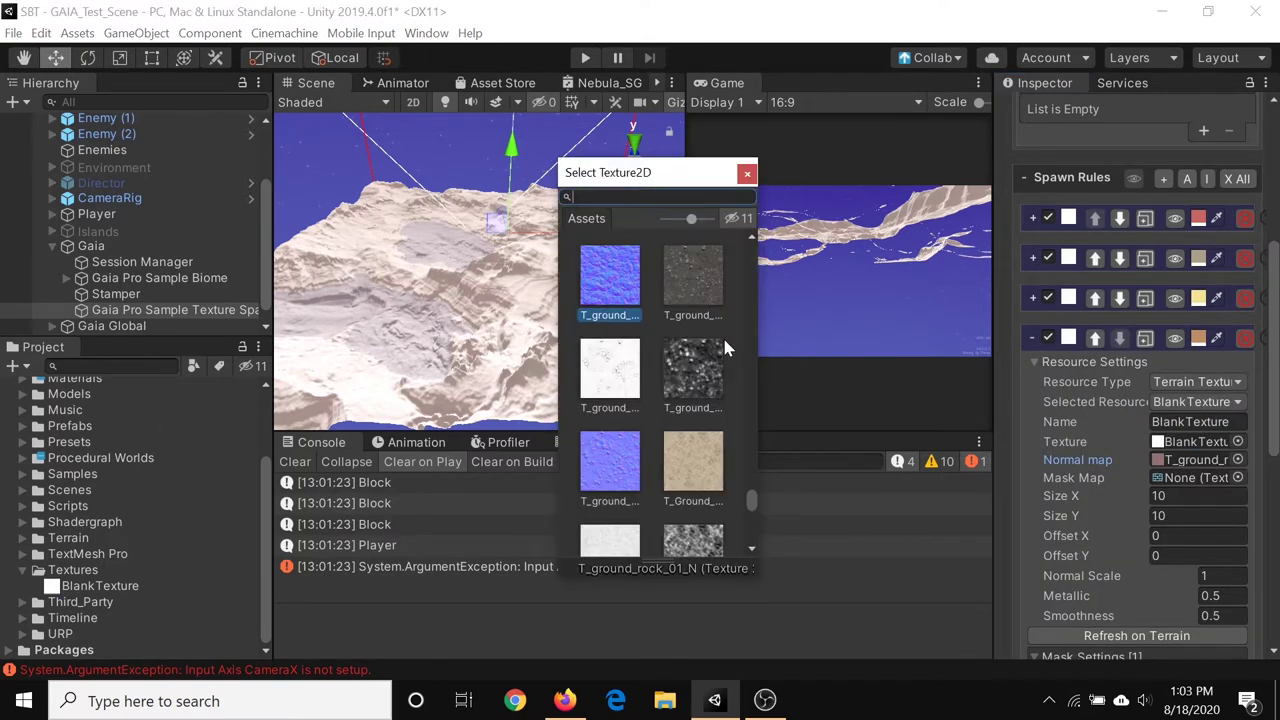
{"action": "left_click", "coordinate": [1032, 337]}
{"action": "left_click", "coordinate": [1078, 584]}
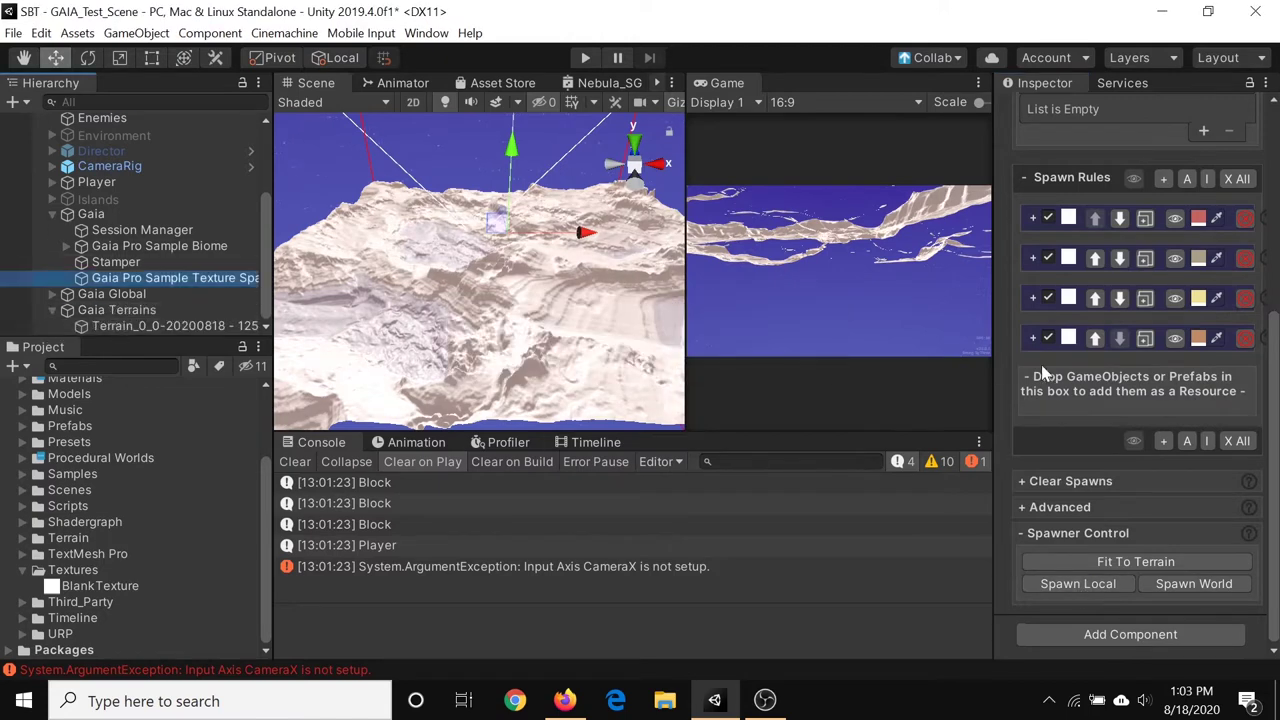
On Terrain_0_0, remove the red terrain layer
{"action": "left_click", "coordinate": [1092, 337]}
{"action": "scroll", "coordinate": [1068, 447], "scroll_direction": "down", "scroll_amount": 5}
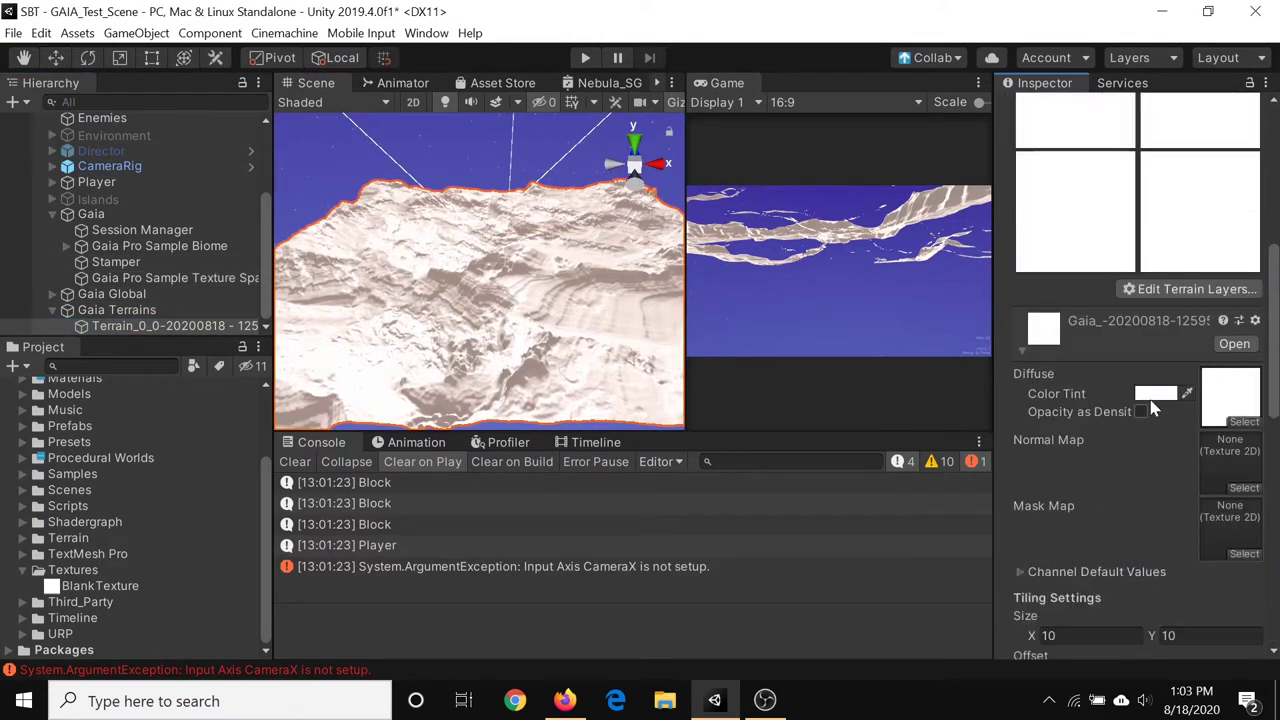
{"action": "left_click", "coordinate": [1152, 392]}
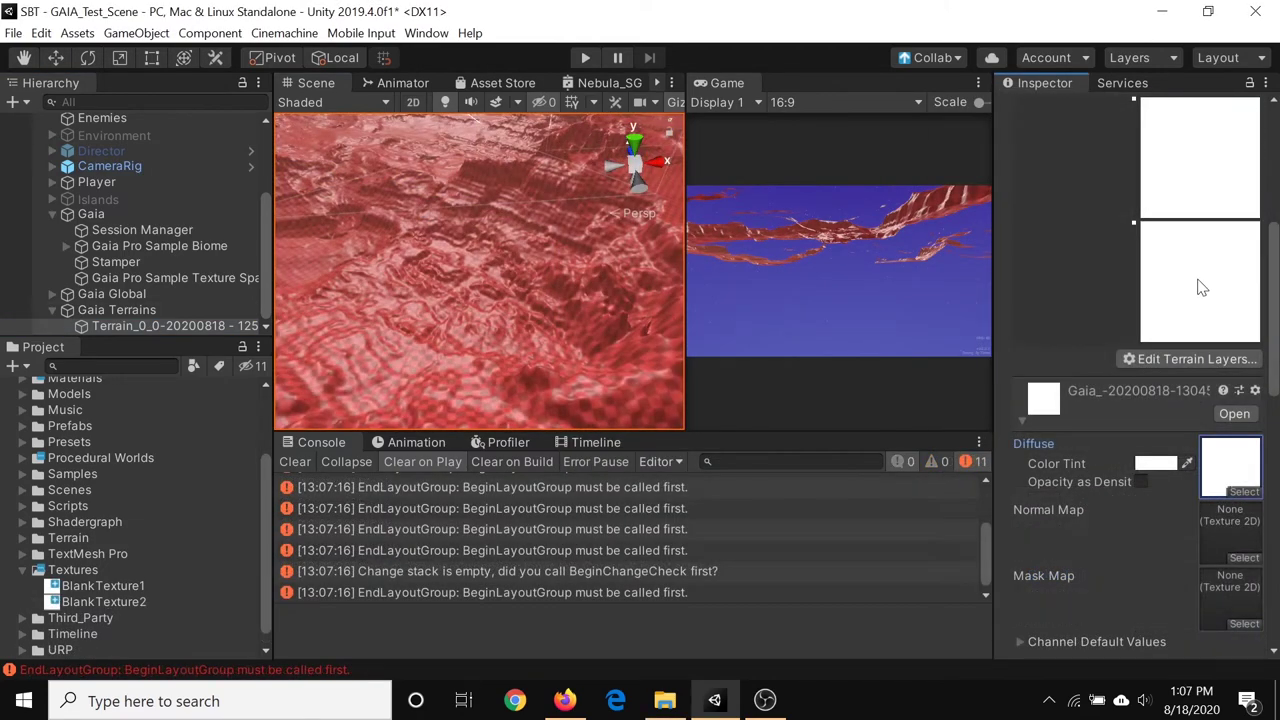
{"action": "left_click", "coordinate": [1073, 253]}
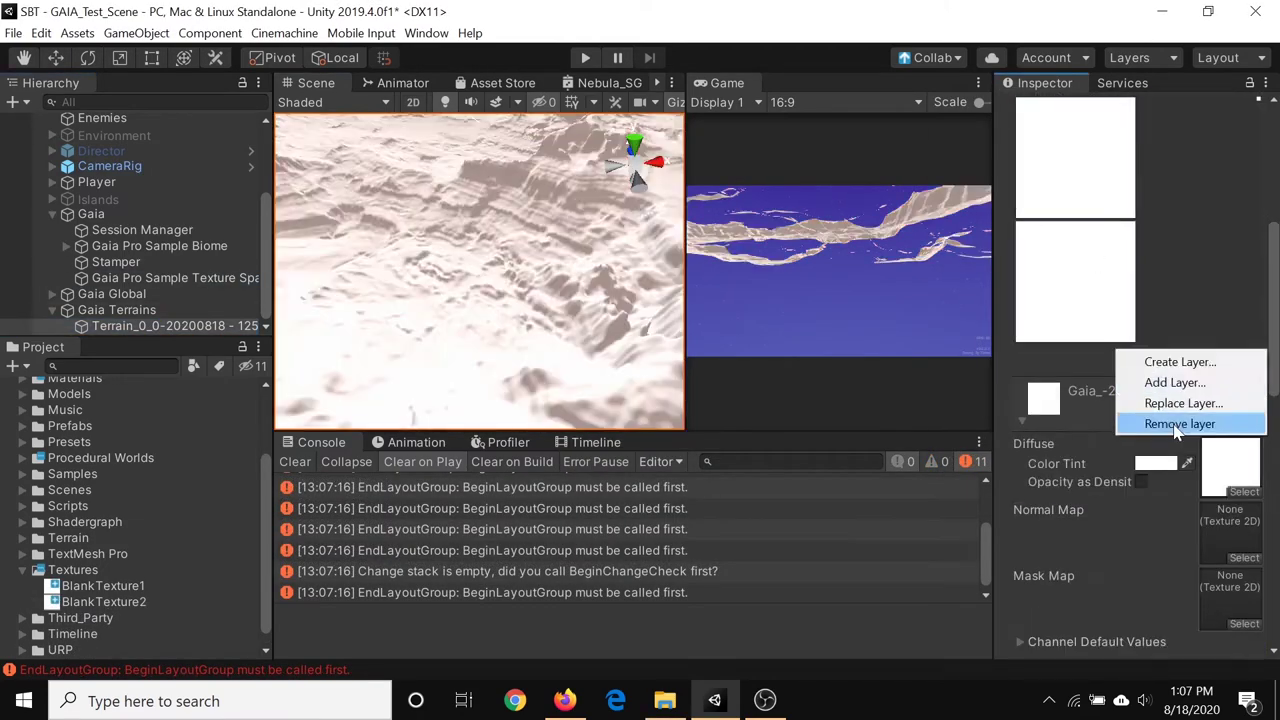
{"action": "left_click", "coordinate": [1180, 480]}
Delete the texture spawner and reopen the Gaia Manager's Add Spawners list
{"action": "left_click", "coordinate": [143, 280]}
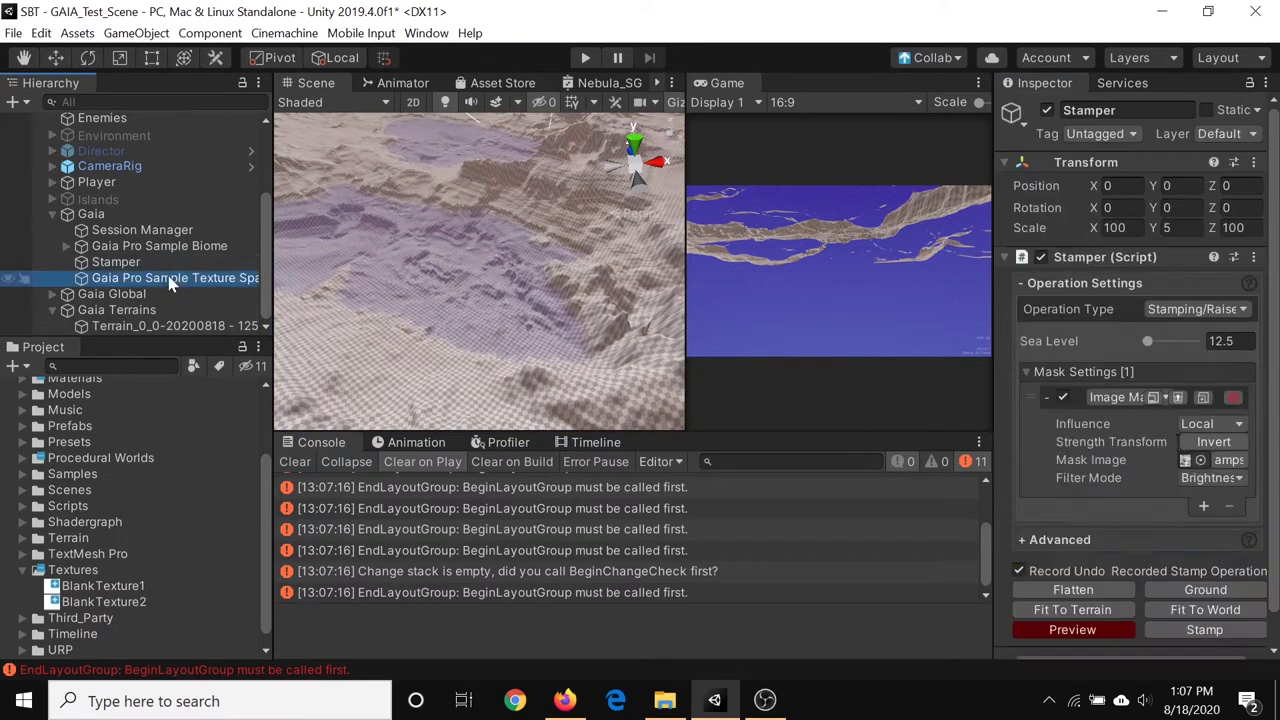
{"action": "key", "text": "Delete"}
{"action": "left_click", "coordinate": [426, 33]}
{"action": "left_click", "coordinate": [860, 208]}
{"action": "left_click", "coordinate": [537, 262]}
{"action": "left_click", "coordinate": [600, 282]}
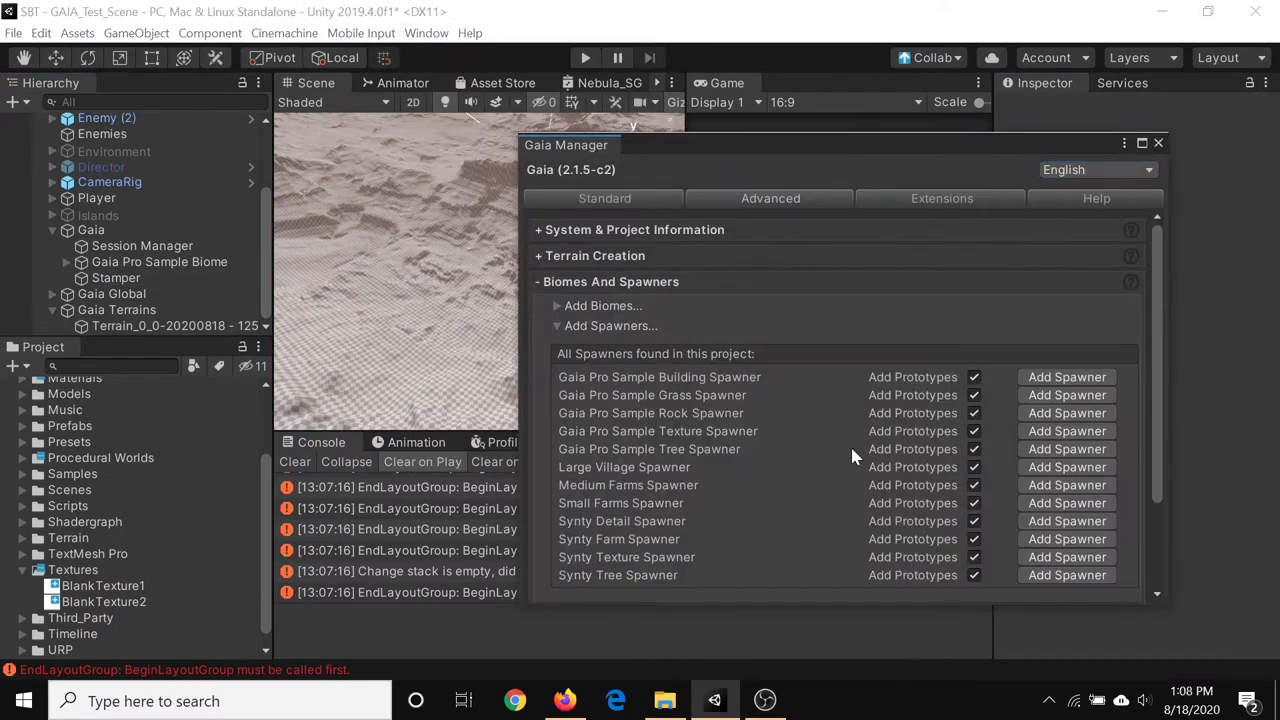
Re-add the Sample Texture Spawner with BlankTexture1 on rule one and rules 3 and 4 deleted
{"action": "left_click", "coordinate": [1067, 430]}
{"action": "left_click", "coordinate": [1158, 143]}
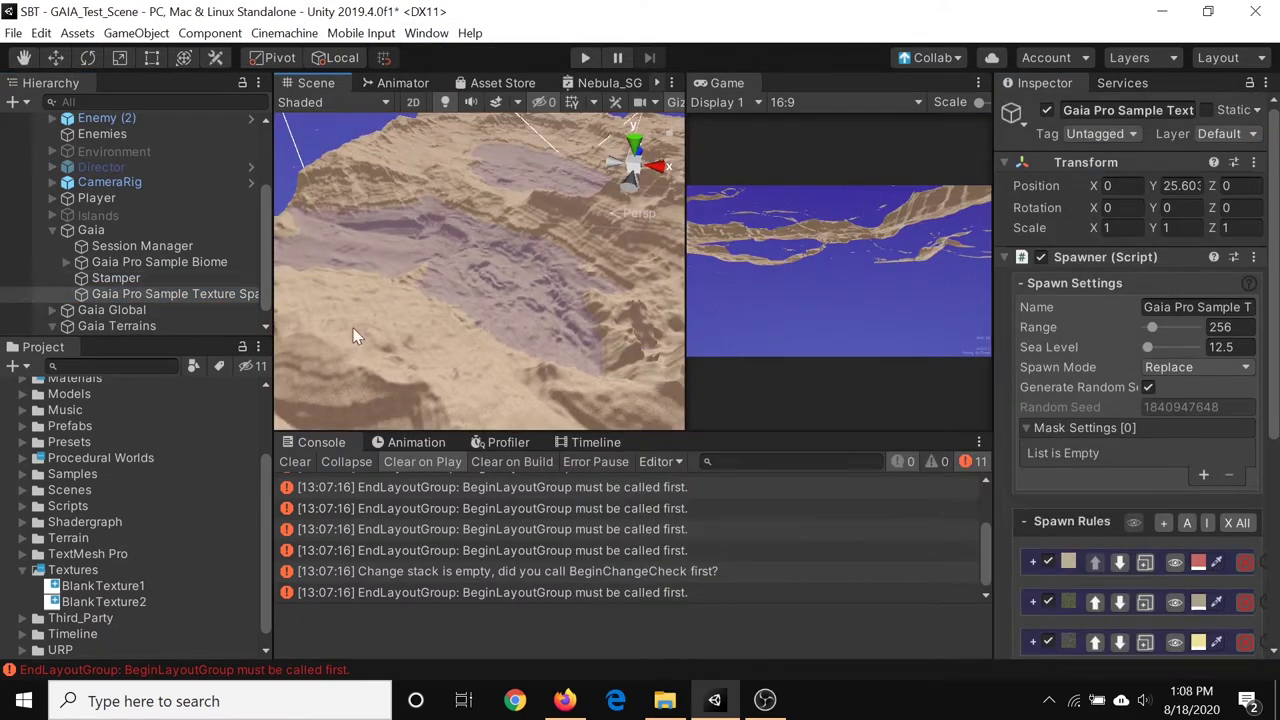
{"action": "scroll", "coordinate": [1034, 388], "scroll_direction": "down", "scroll_amount": 5}
{"action": "left_click_drag", "start_coordinate": [103, 585], "coordinate": [1052, 418]}
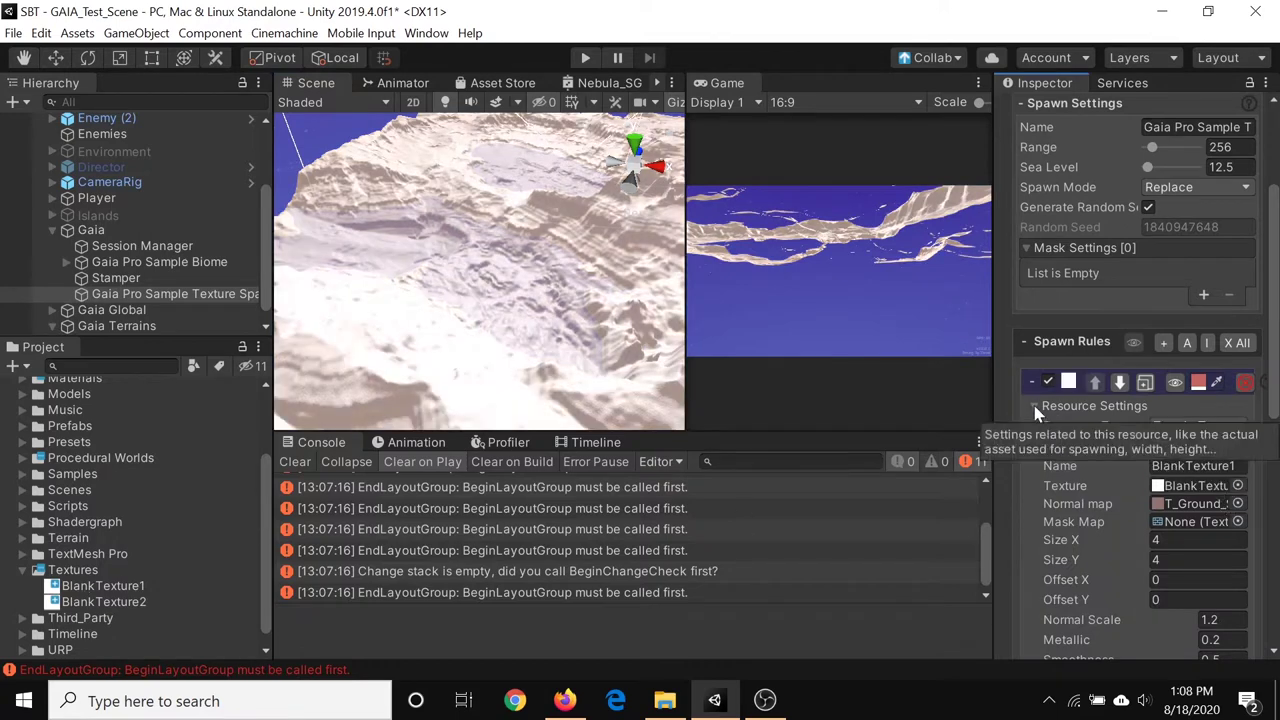
{"action": "double_click", "coordinate": [1245, 461]}
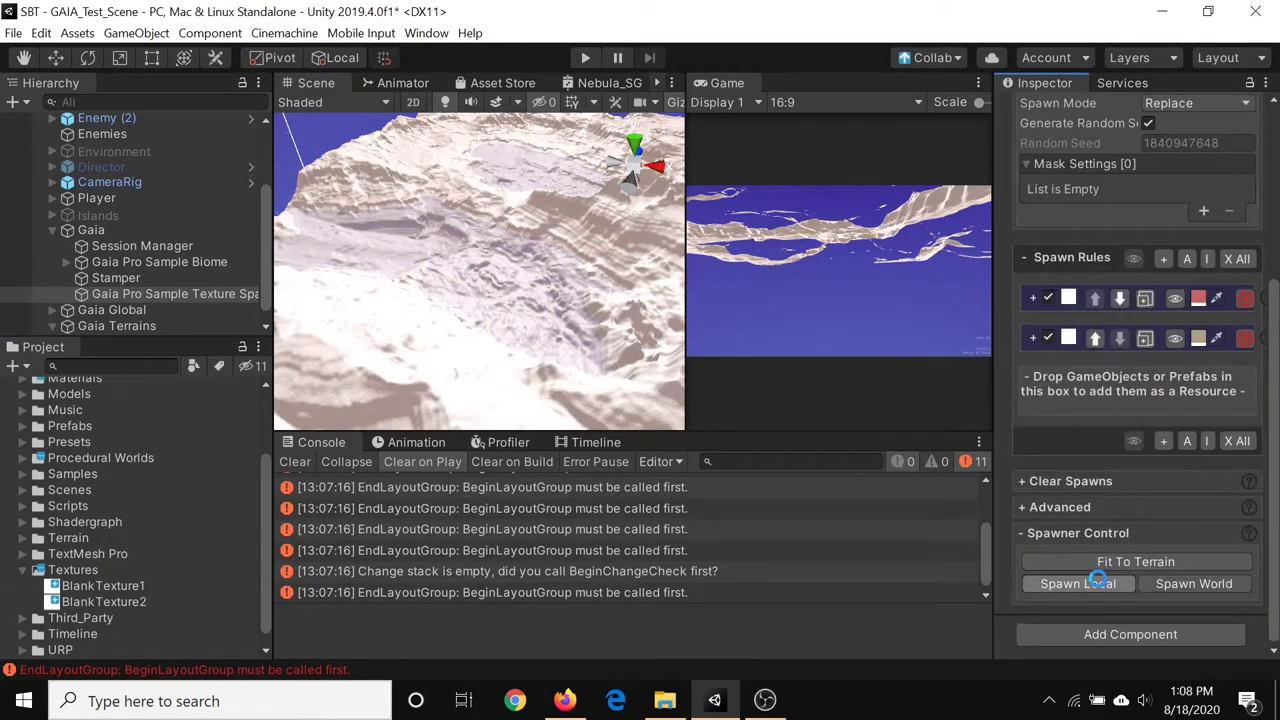
Select the generated terrain and bring up its terrain layer options
{"action": "left_click", "coordinate": [148, 340]}
{"action": "scroll", "coordinate": [1130, 400], "scroll_direction": "down", "scroll_amount": 5}
{"action": "left_click", "coordinate": [1194, 286]}
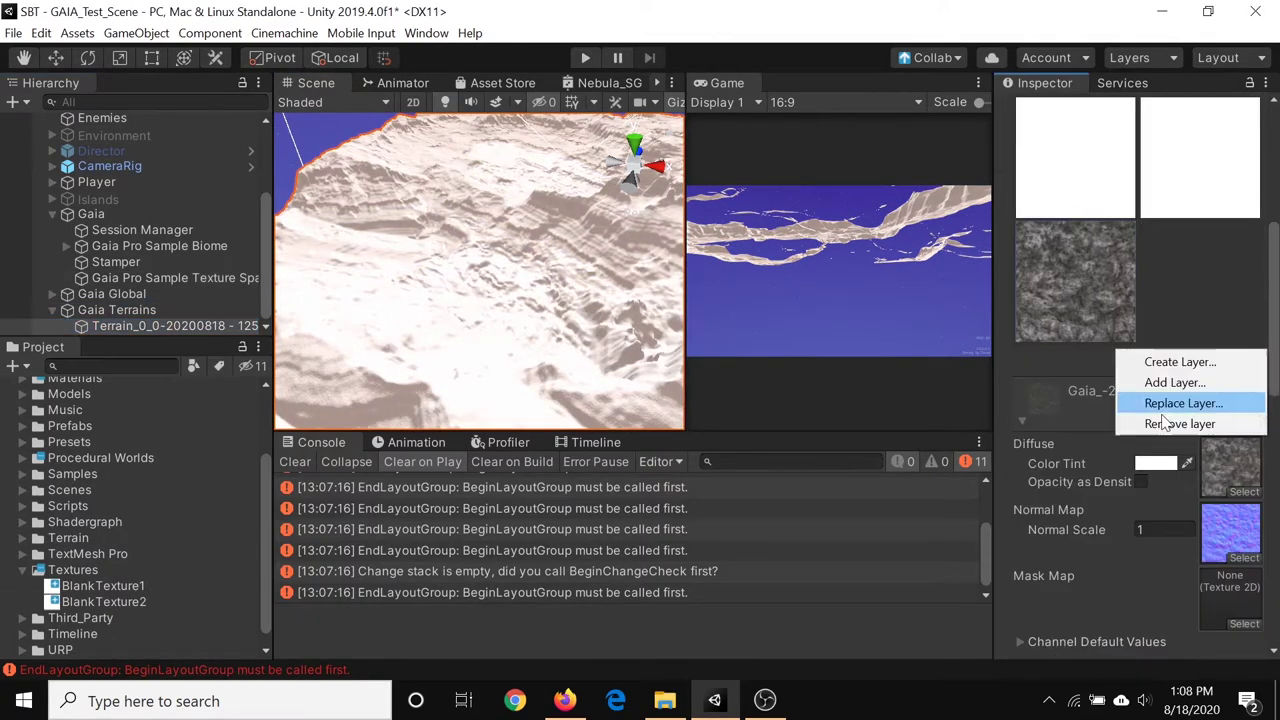
Give the blank terrain layer a pure red Color Tint
{"action": "left_click", "coordinate": [1076, 165]}
{"action": "left_click", "coordinate": [1156, 340]}
{"action": "left_click", "coordinate": [1148, 272]}
{"action": "left_click", "coordinate": [1156, 104]}
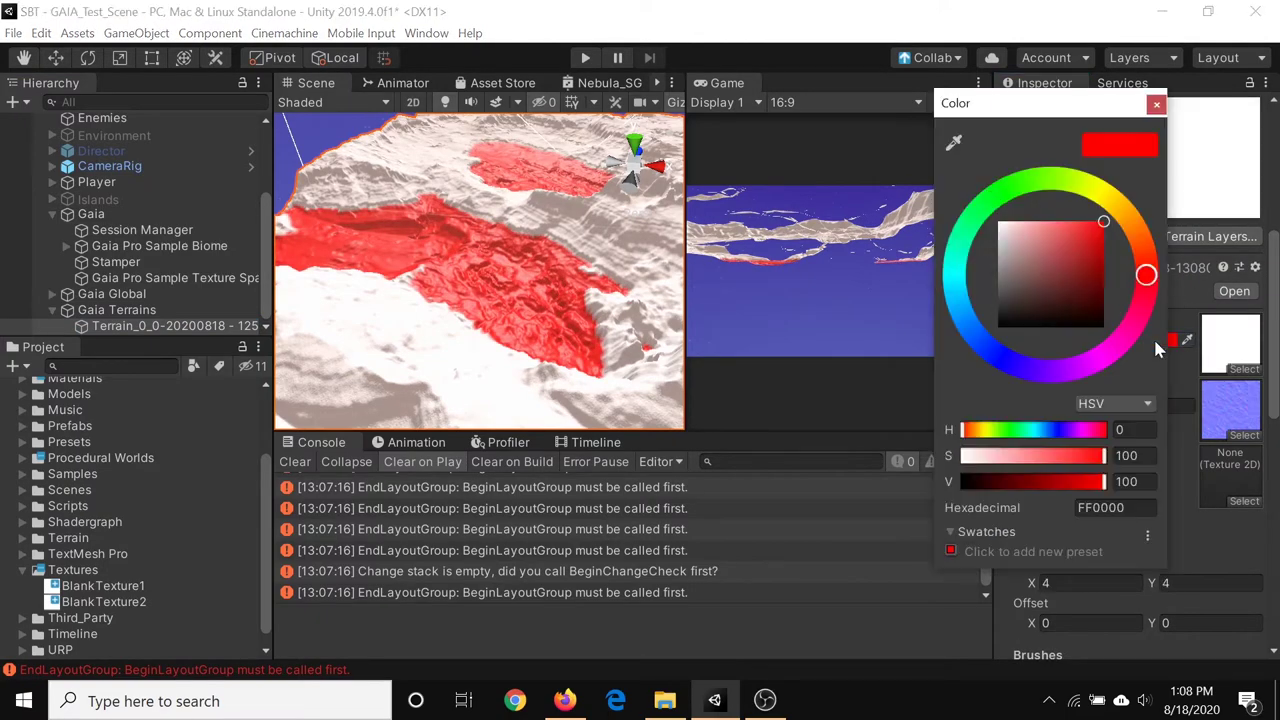
{"action": "left_click", "coordinate": [1153, 336]}
Change the layer's Color Tint to green and view the greened terrain
{"action": "left_click", "coordinate": [1010, 187]}
{"action": "left_click", "coordinate": [580, 323]}
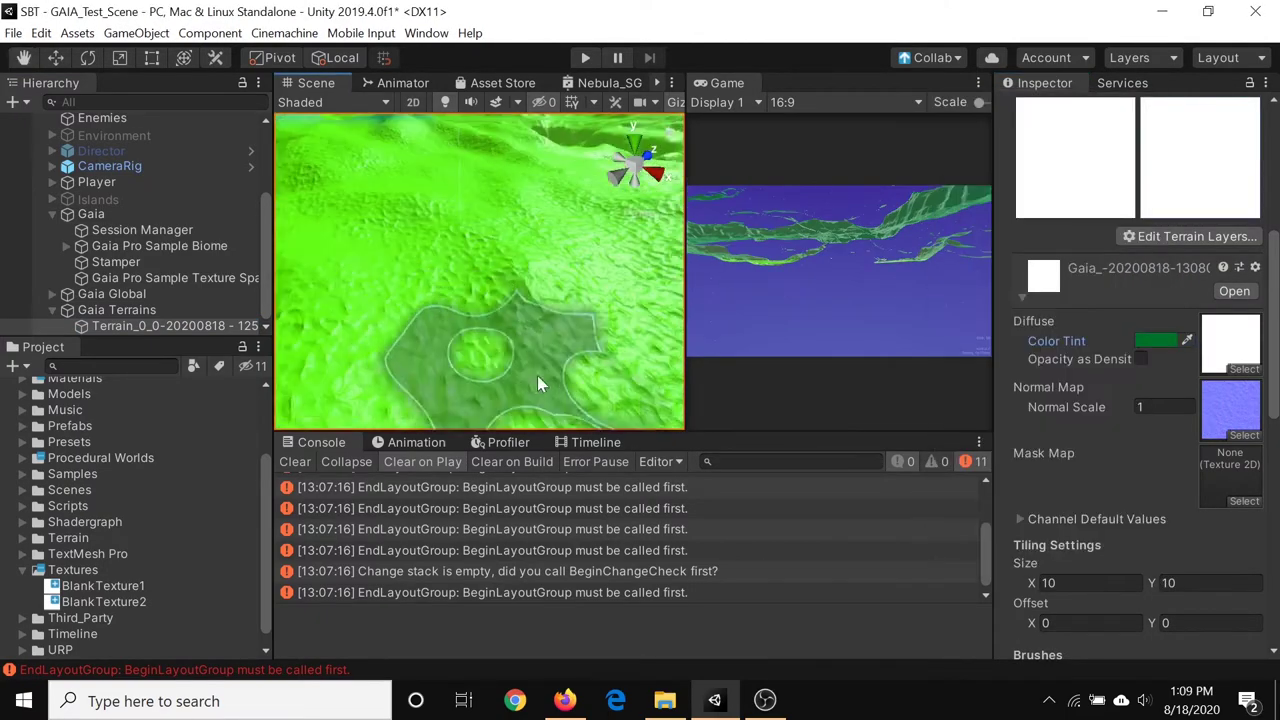
{"action": "left_click", "coordinate": [748, 196]}
{"action": "right_click_drag", "start_coordinate": [457, 332], "coordinate": [475, 334]}
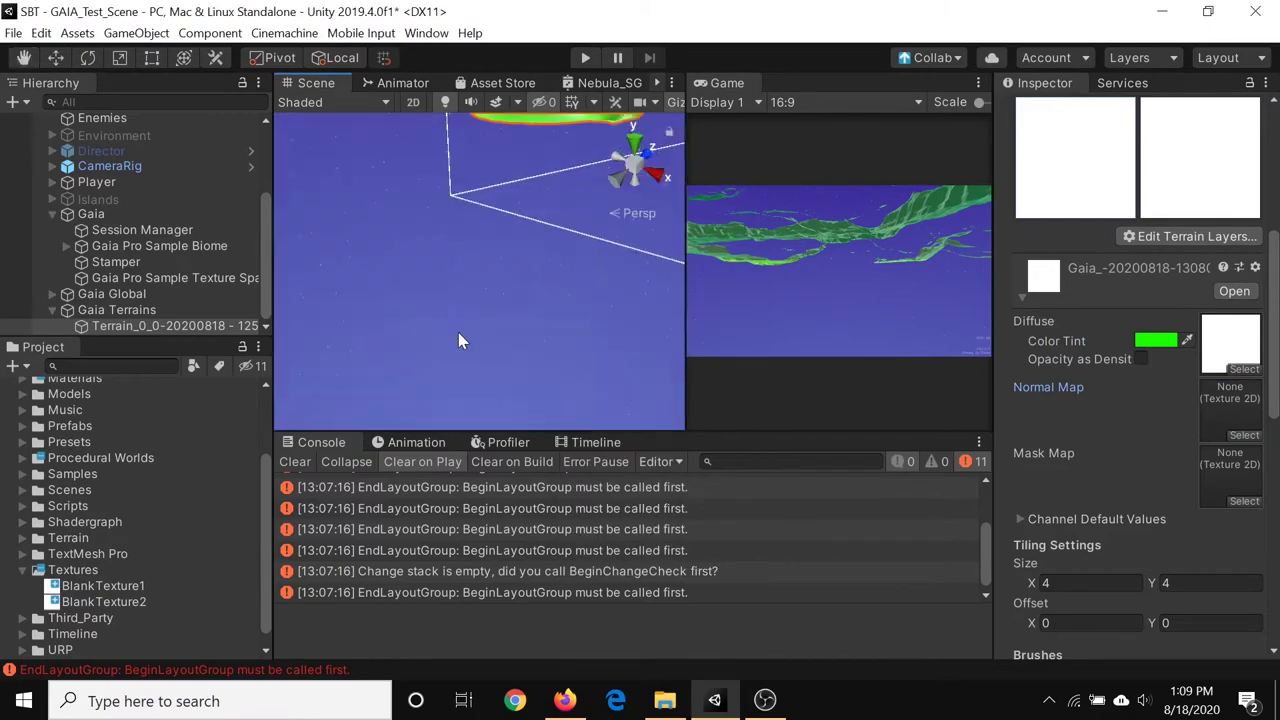
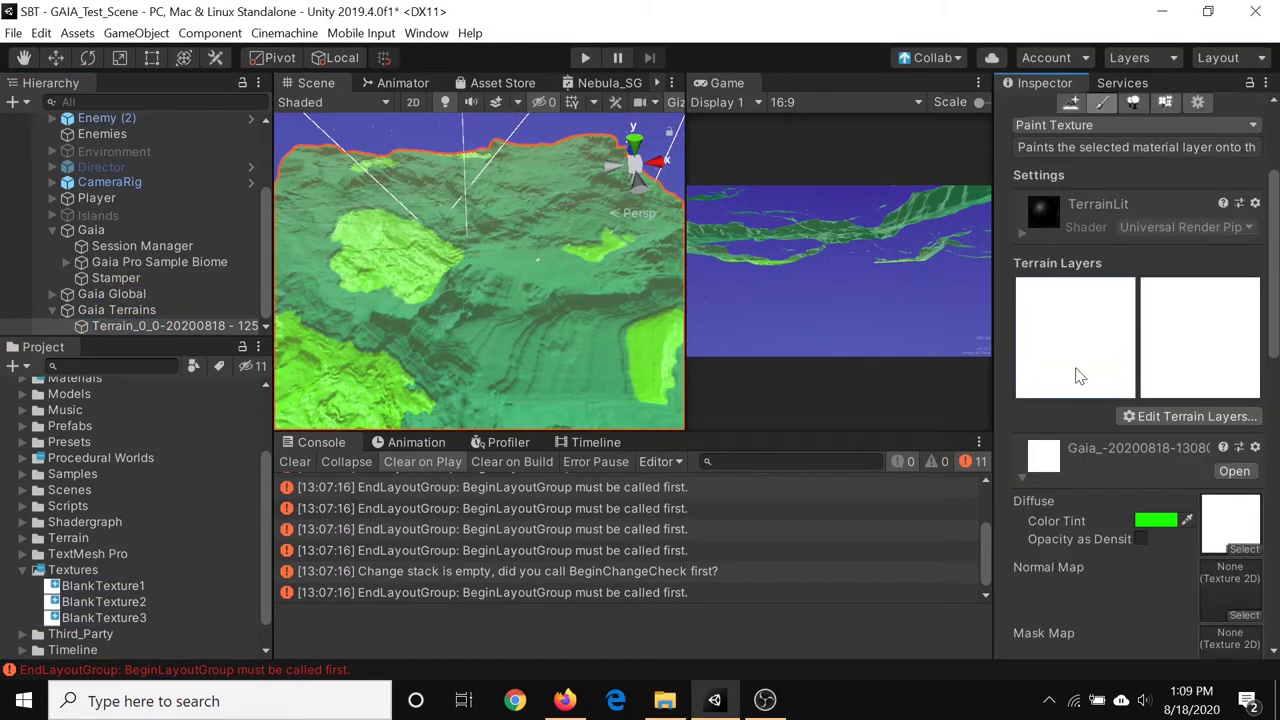
From the Gaia Manager, add the sample Texture Spawner to the scene
{"action": "left_click", "coordinate": [426, 33]}
{"action": "left_click", "coordinate": [945, 133]}
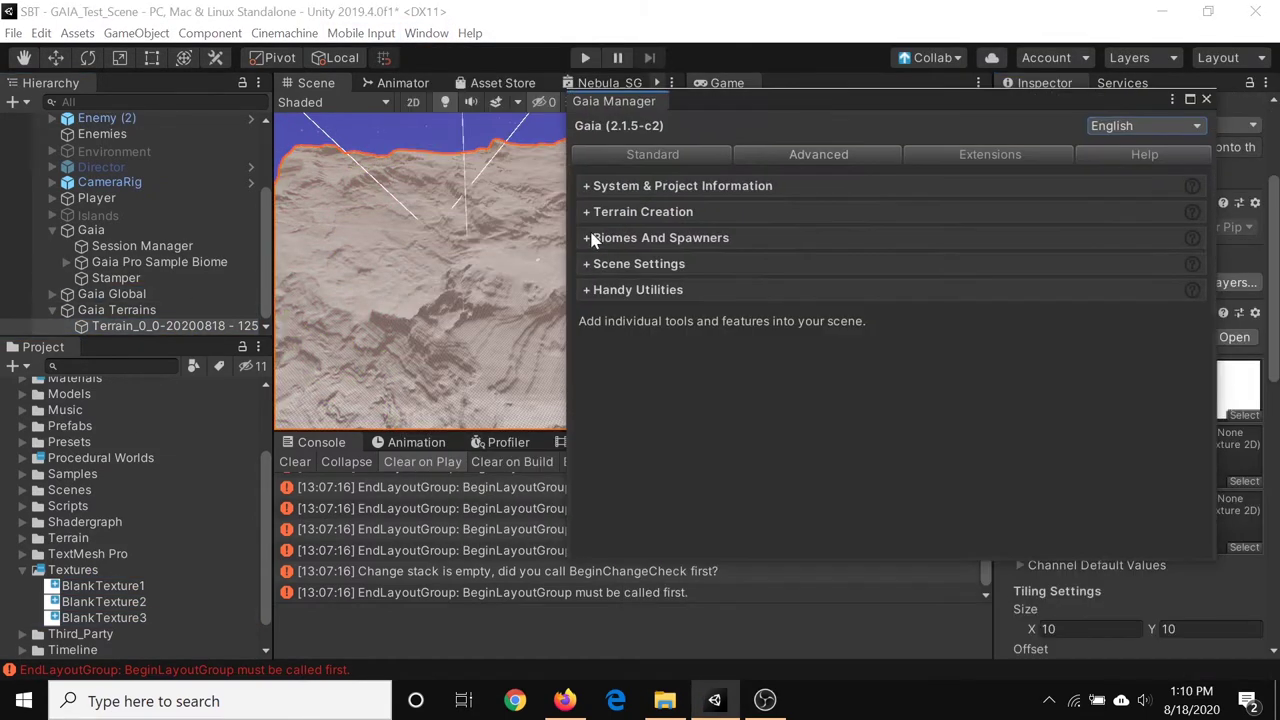
{"action": "left_click", "coordinate": [1100, 390]}
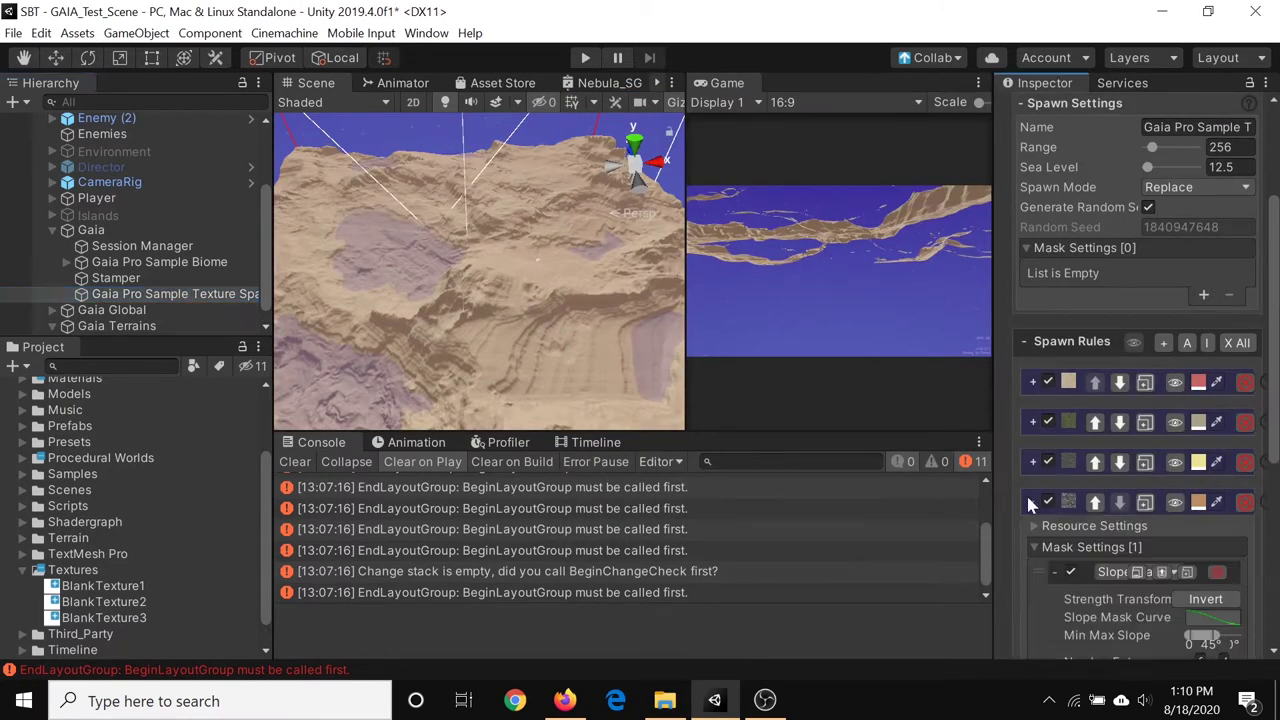
{"action": "scroll", "coordinate": [1030, 503], "scroll_direction": "down", "scroll_amount": 3}
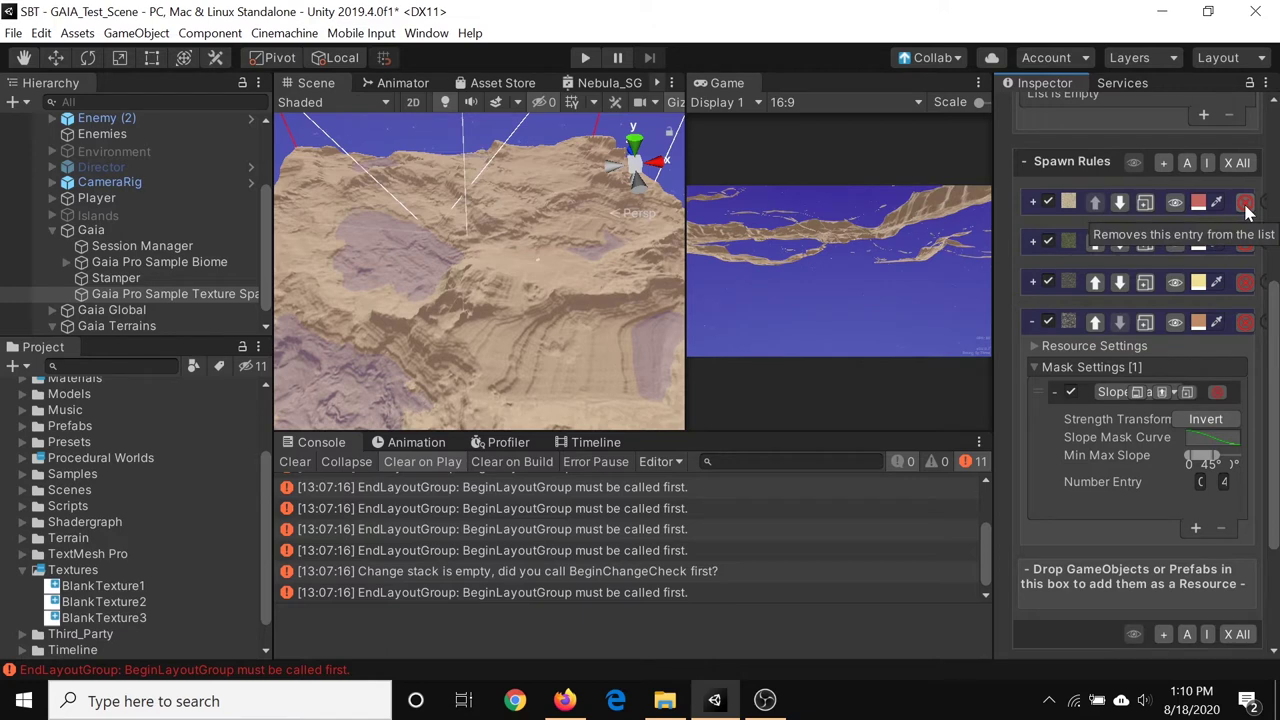
Put BlankTextures into the spawn rule texture fields and spawn locally, turning the terrain white
{"action": "left_click_drag", "start_coordinate": [128, 627], "coordinate": [1145, 345]}
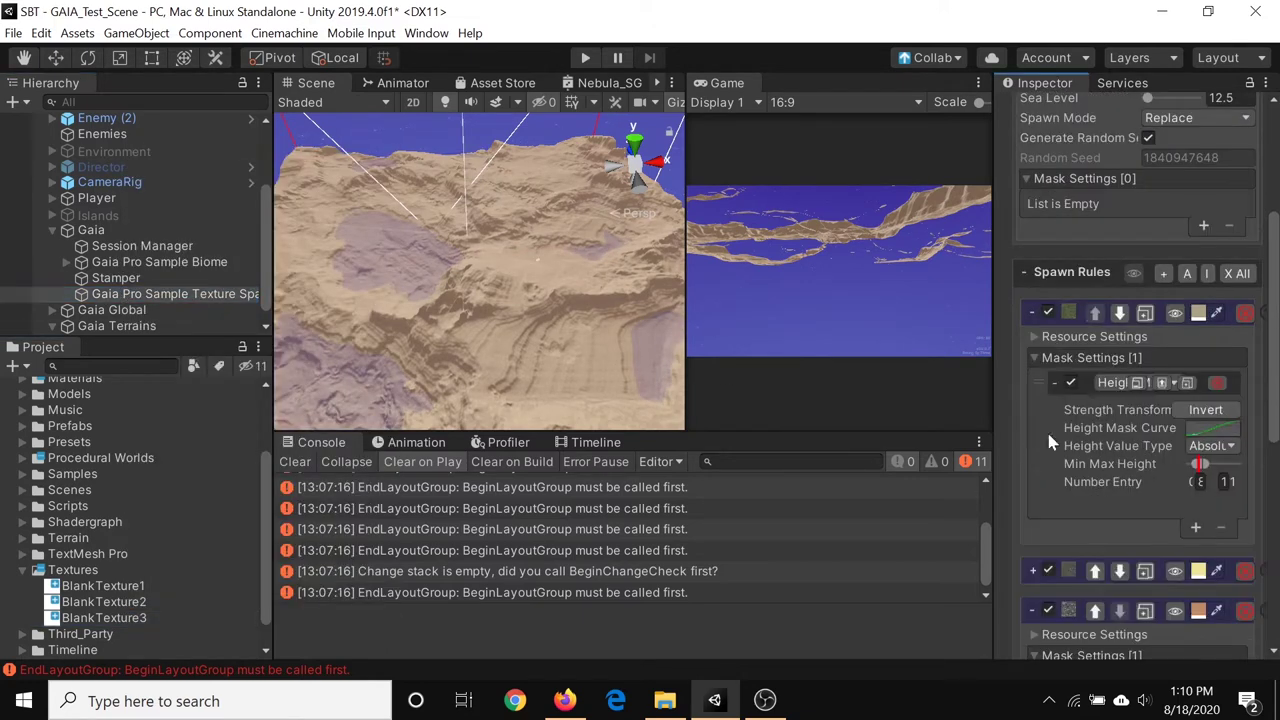
{"action": "left_click", "coordinate": [1094, 336]}
{"action": "left_click", "coordinate": [1237, 434]}
{"action": "left_click", "coordinate": [748, 175]}
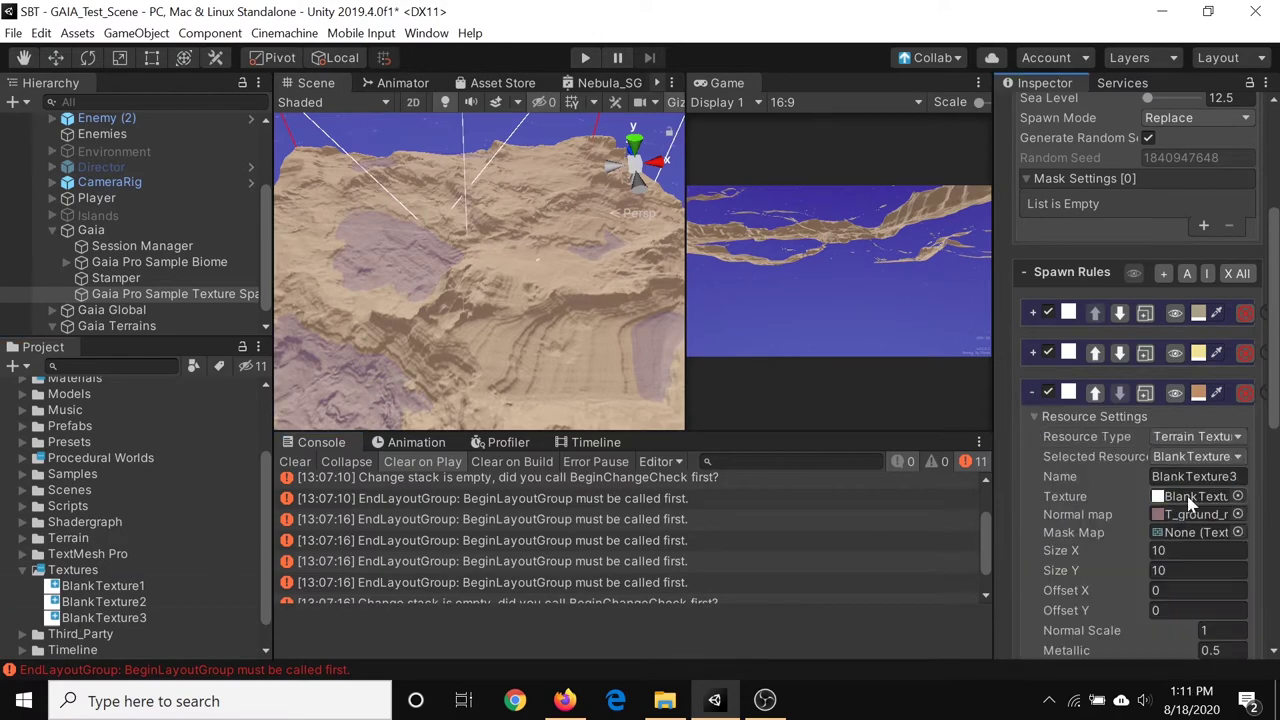
{"action": "left_click_drag", "start_coordinate": [1190, 500], "coordinate": [1190, 501]}
{"action": "left_click", "coordinate": [1085, 582]}
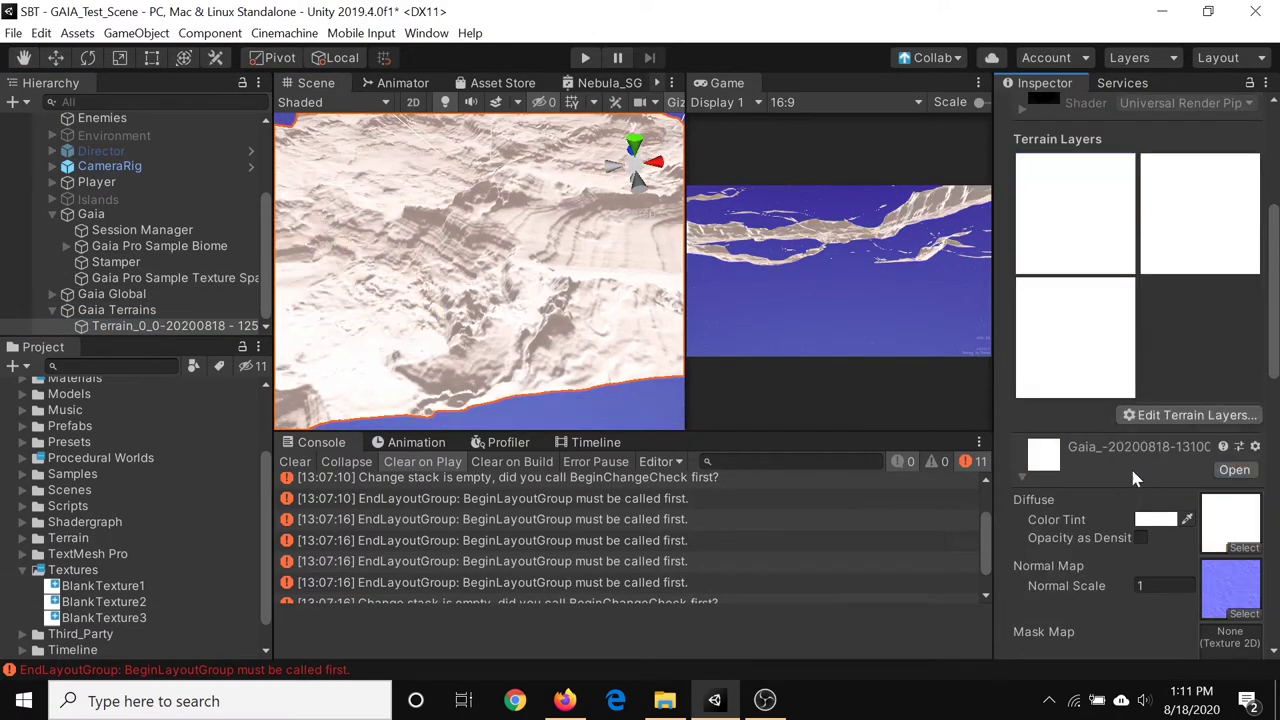
Set the first terrain layer's Color Tint to a pale green, 5AFF6A
{"action": "left_click", "coordinate": [1156, 519]}
{"action": "left_click_drag", "start_coordinate": [1050, 270], "coordinate": [1121, 212]}
{"action": "left_click_drag", "start_coordinate": [1146, 275], "coordinate": [980, 337]}
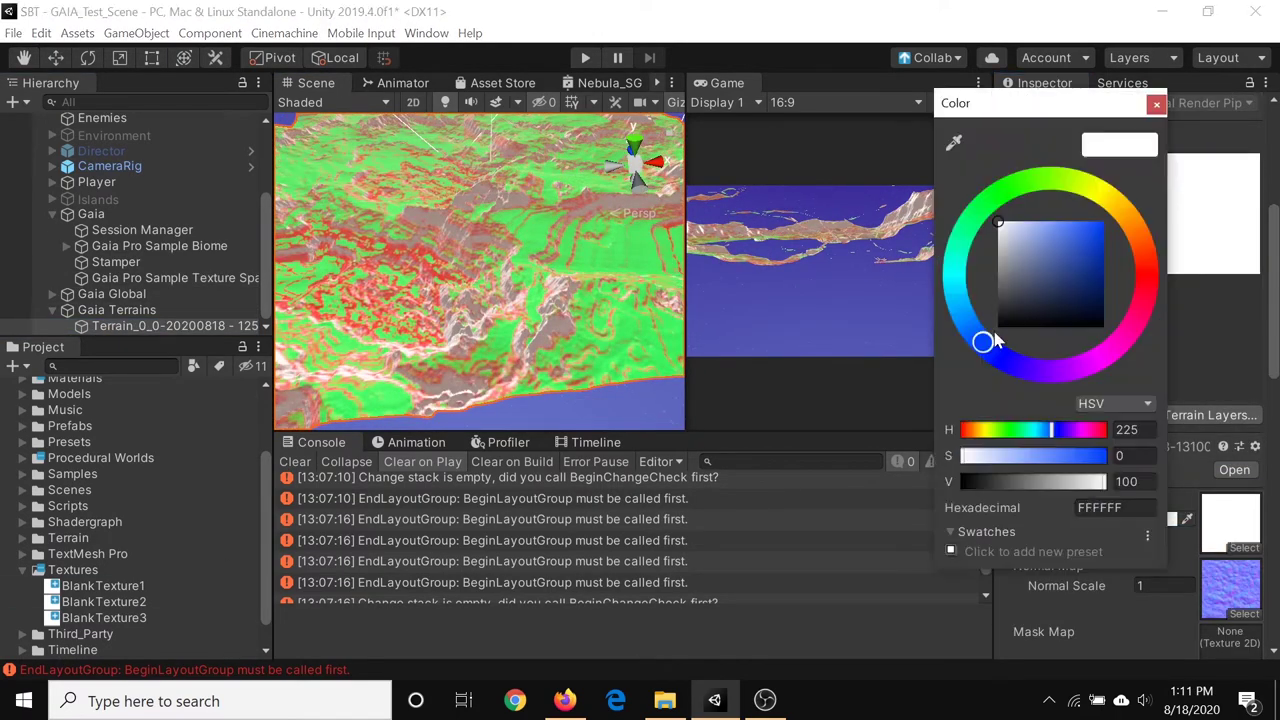
{"action": "left_click", "coordinate": [1066, 484]}
{"action": "left_click", "coordinate": [1156, 519]}
{"action": "mouse_move", "coordinate": [1111, 265]}
{"action": "left_mouse_down"}
{"action": "mouse_move", "coordinate": [1040, 230]}
{"action": "mouse_move", "coordinate": [1040, 250]}
{"action": "left_mouse_up"}
{"action": "left_click", "coordinate": [1156, 519]}
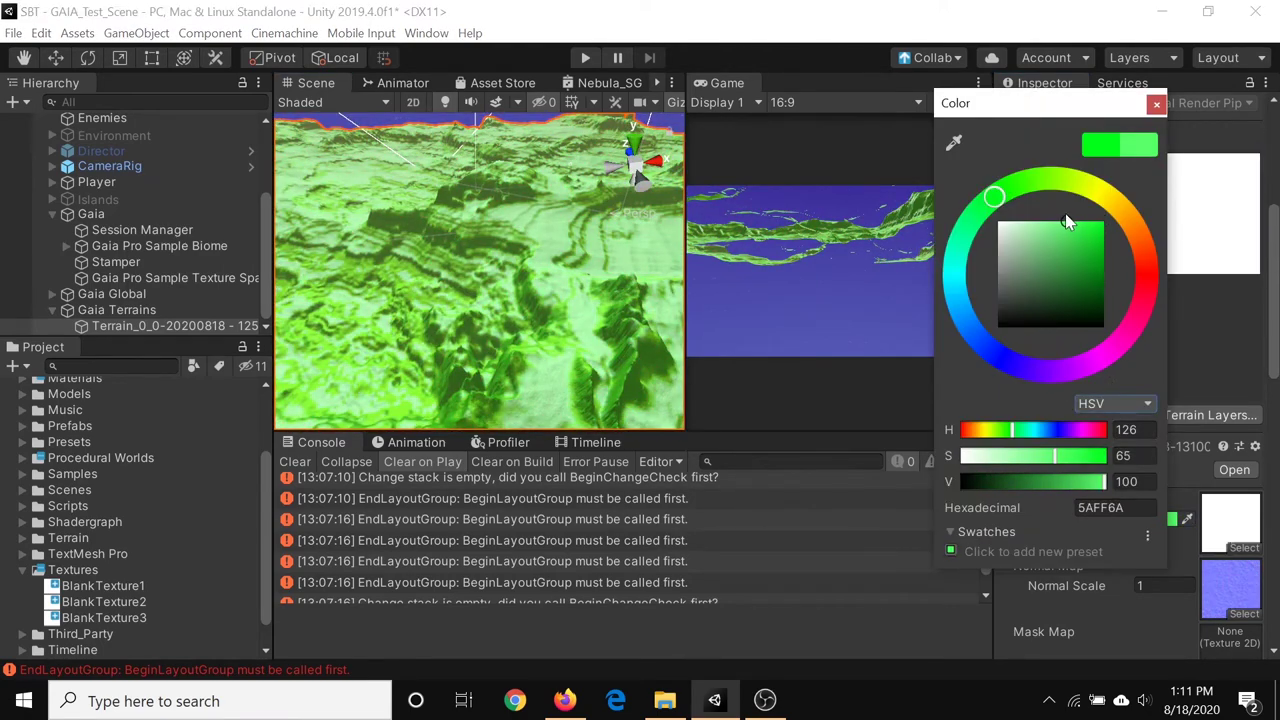
{"action": "mouse_move", "coordinate": [500, 300]}
{"action": "right_mouse_down"}
{"action": "mouse_move", "coordinate": [561, 366]}
{"action": "mouse_move", "coordinate": [501, 341]}
{"action": "right_mouse_up"}
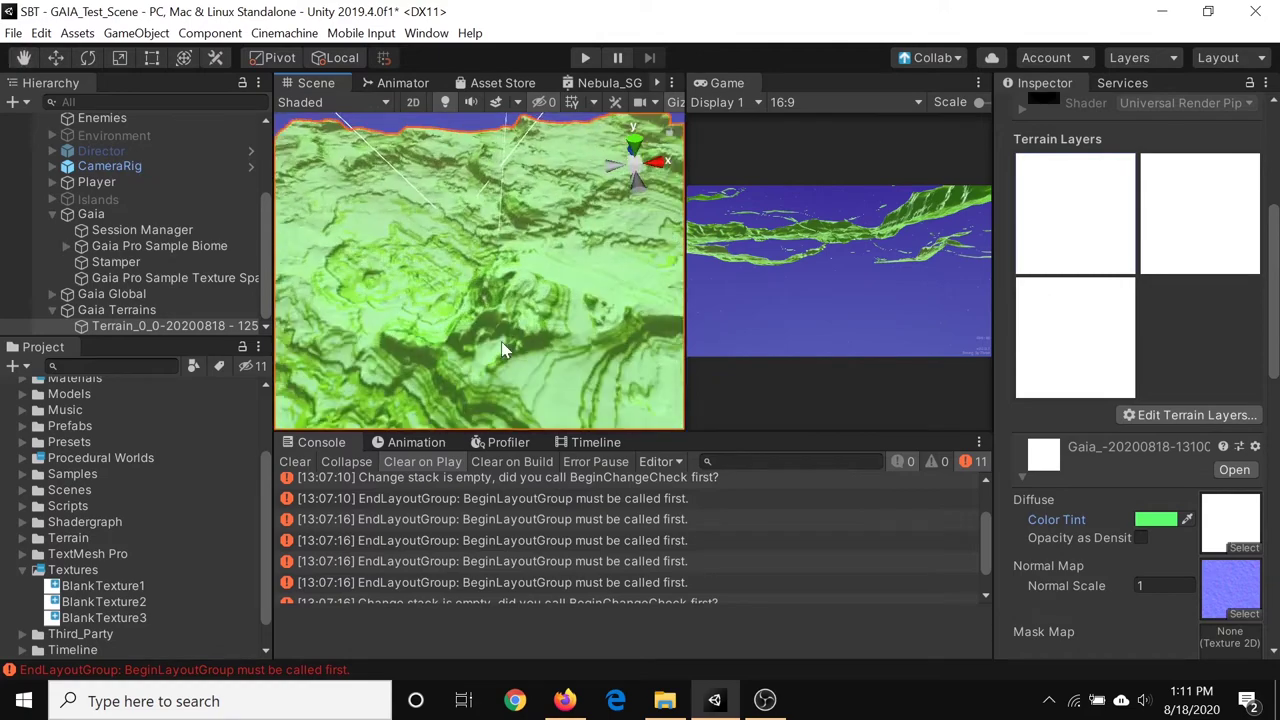
{"action": "left_click", "coordinate": [1152, 519]}
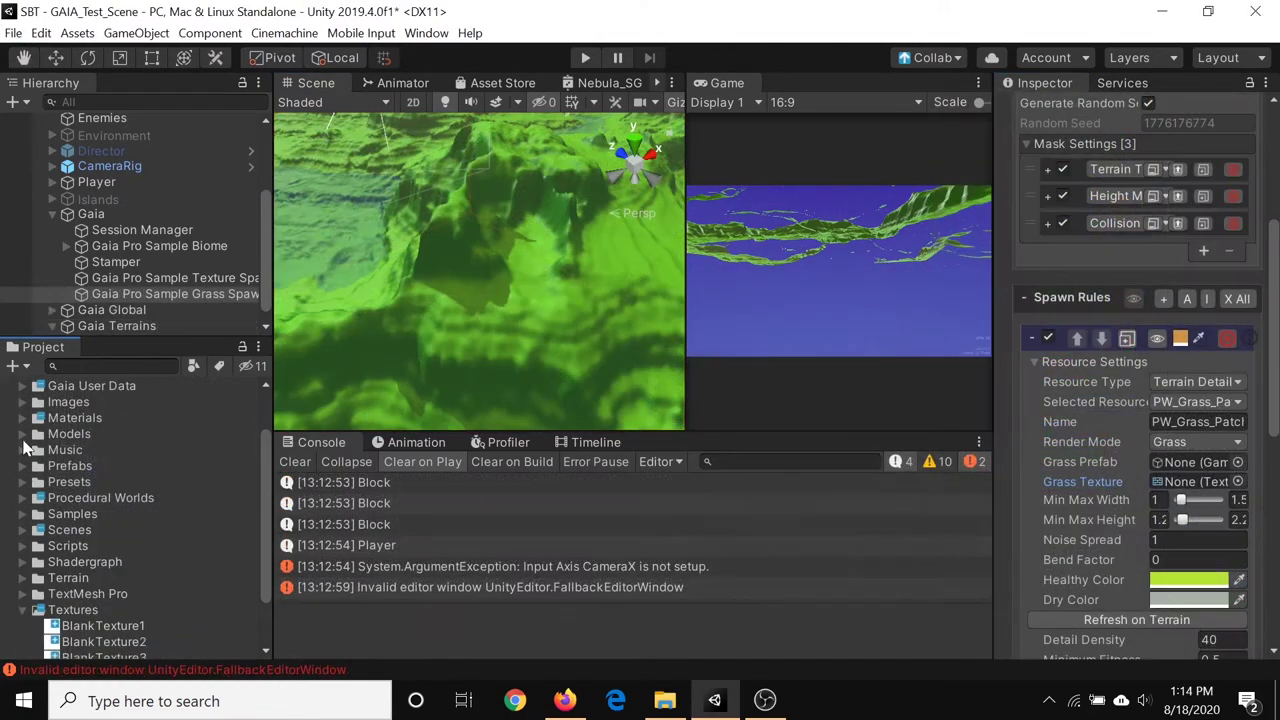
Assign the Grass prefab to the grass spawner rule and spawn grass locally over the terrain
{"action": "left_click", "coordinate": [24, 434]}
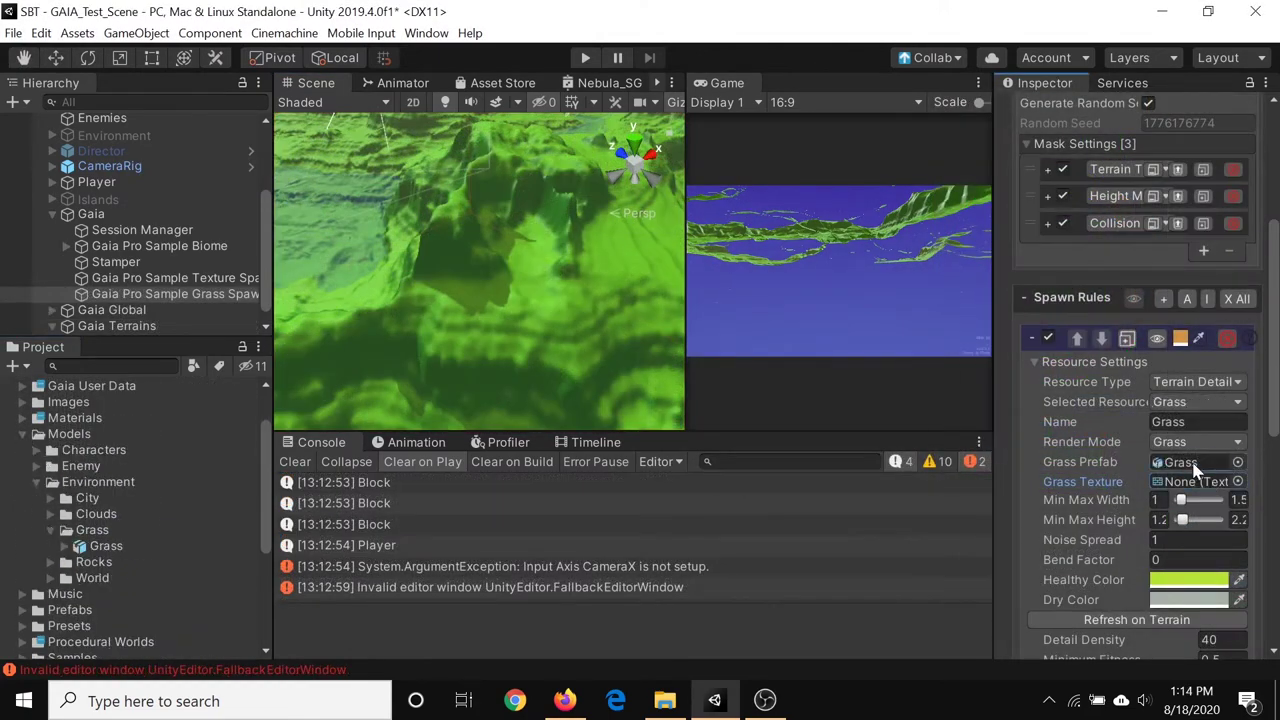
{"action": "scroll", "coordinate": [1136, 500], "scroll_direction": "down", "scroll_amount": 3}
{"action": "left_click", "coordinate": [1136, 440]}
{"action": "left_click", "coordinate": [680, 386]}
{"action": "scroll", "coordinate": [1100, 500], "scroll_direction": "down", "scroll_amount": 5}
{"action": "left_click", "coordinate": [1078, 584]}
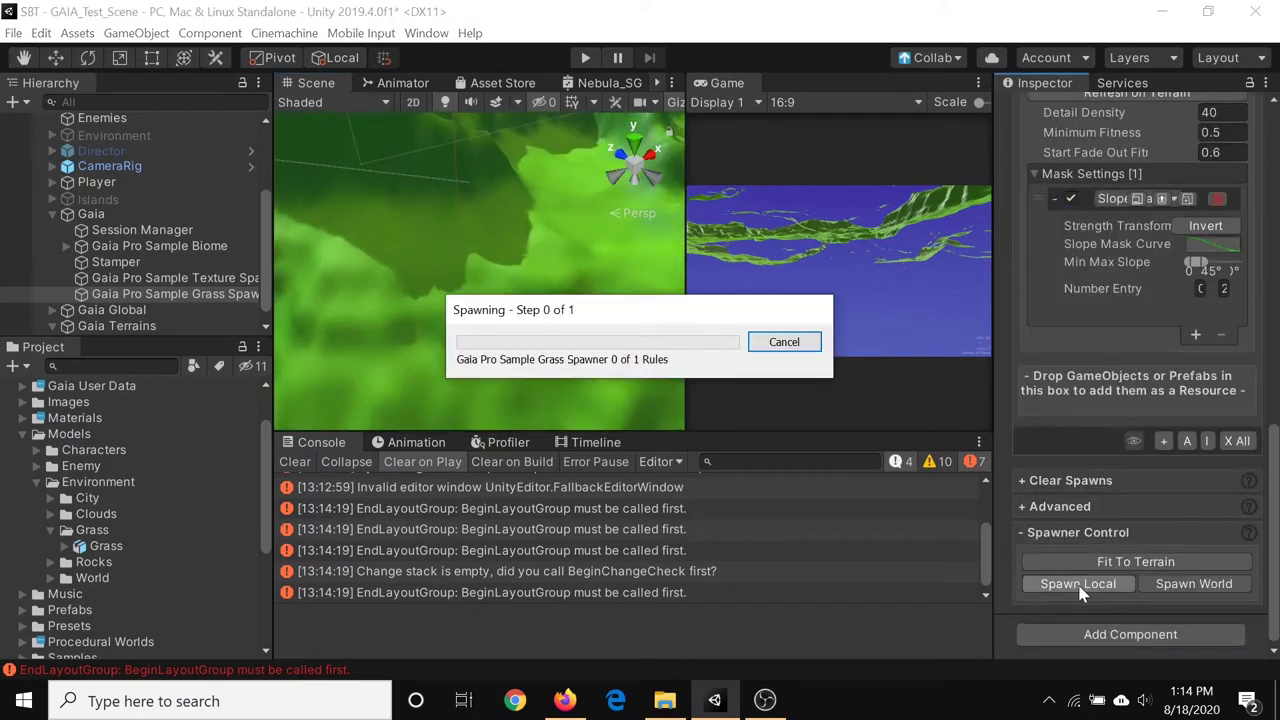
Test the grassy terrain briefly in play mode, then stop
{"action": "left_click_drag", "start_coordinate": [586, 365], "coordinate": [523, 363], "text": "alt"}
{"action": "key", "text": "ctrl+p"}
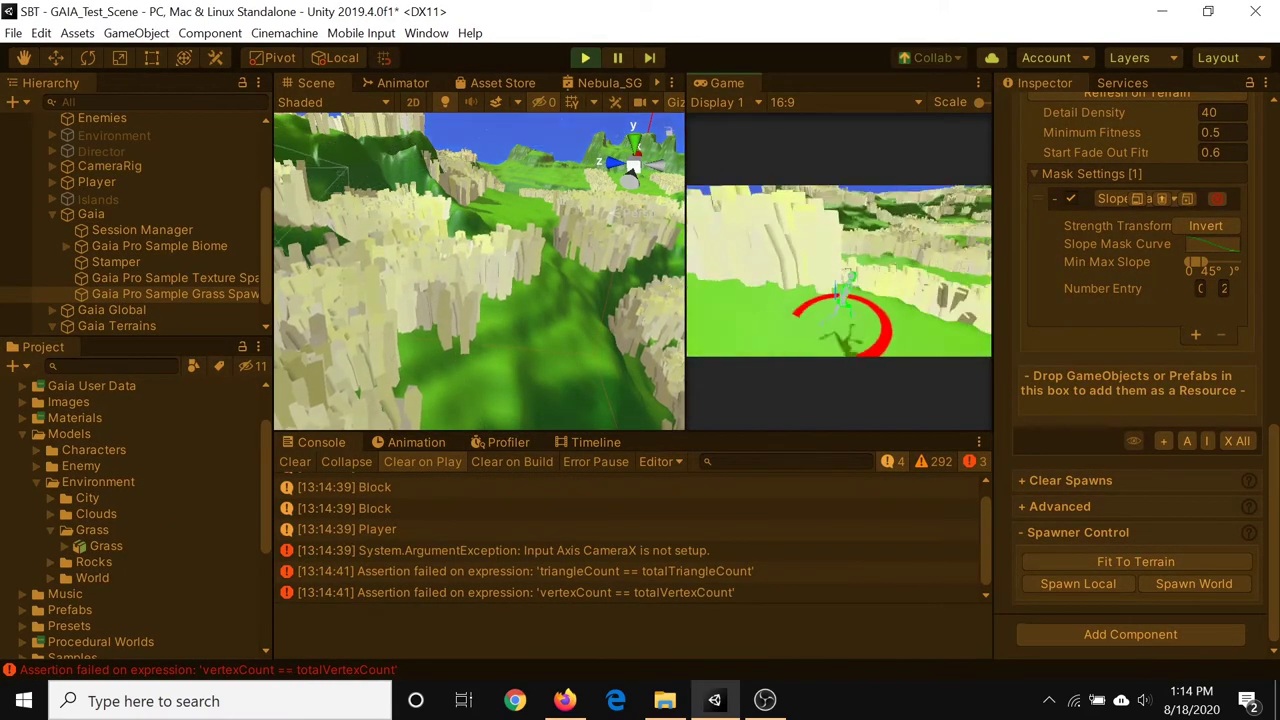
{"action": "key", "text": "ctrl+p"}
{"action": "scroll", "coordinate": [1094, 418], "scroll_direction": "up", "scroll_amount": 5}
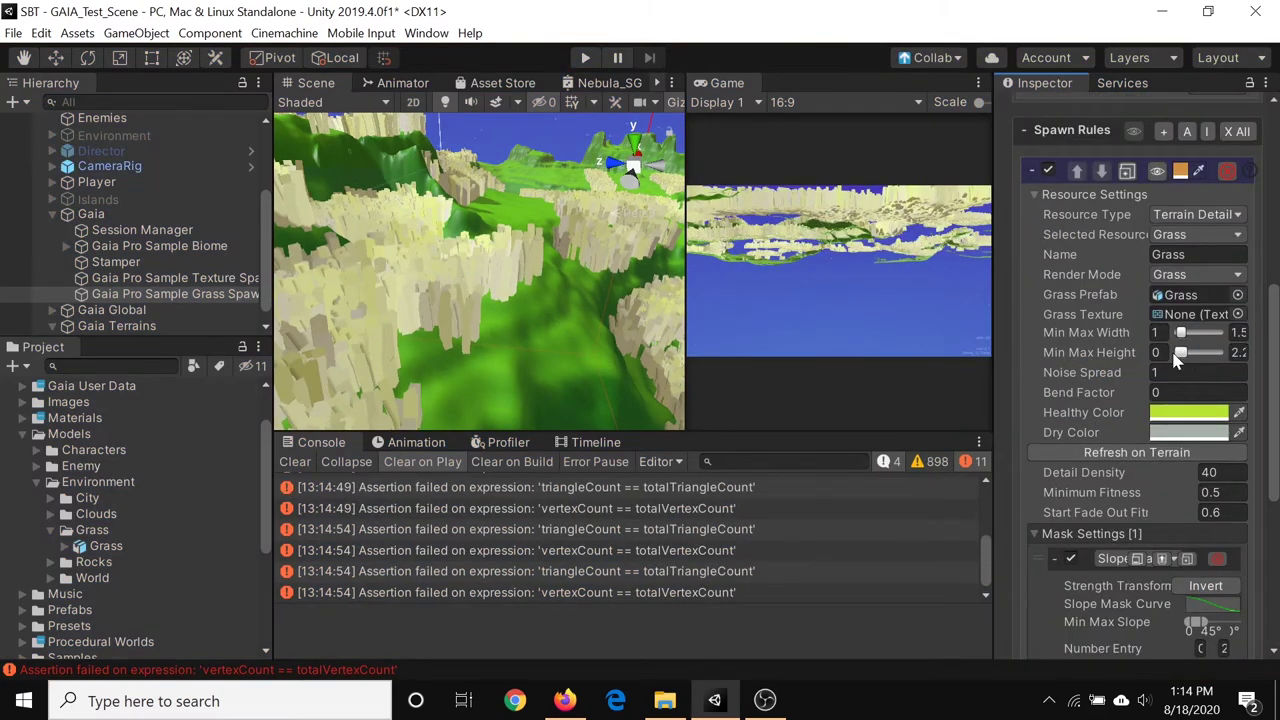
Colour the grass magenta for Healthy Color and darker purple for Dry Color
{"action": "left_click_drag", "start_coordinate": [994, 365], "coordinate": [834, 365]}
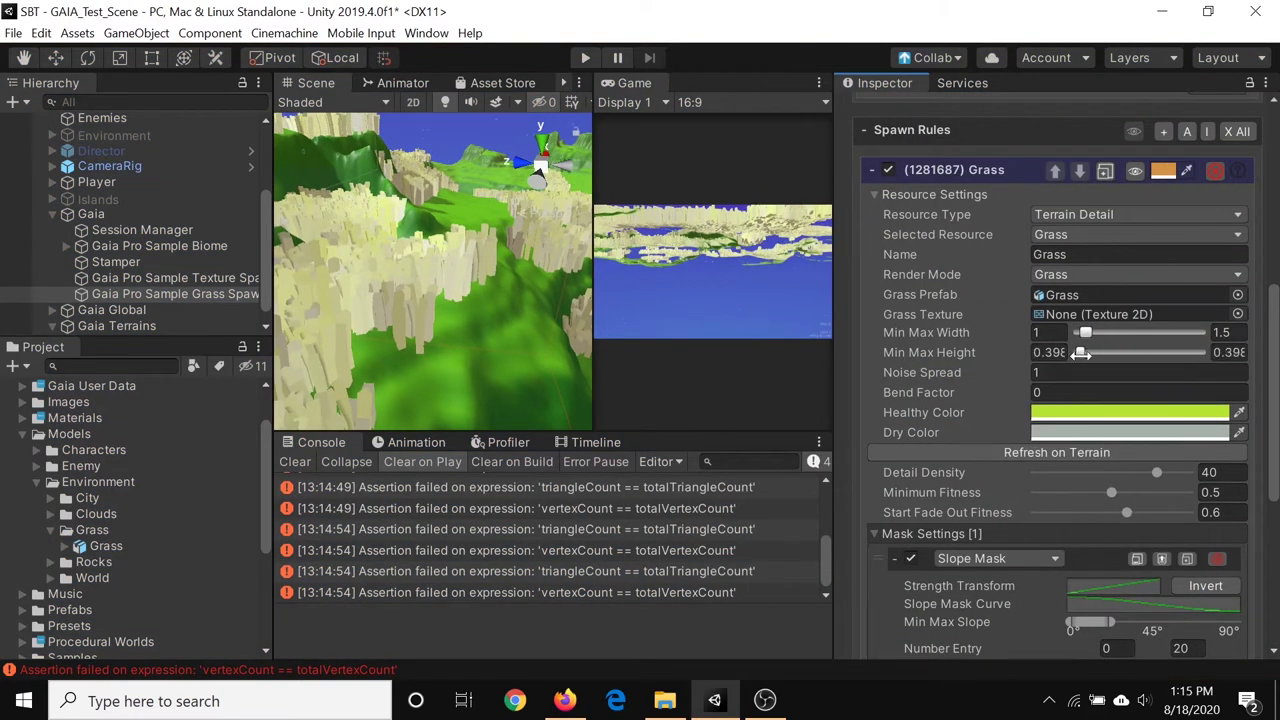
{"action": "scroll", "coordinate": [411, 351], "scroll_direction": "up", "scroll_amount": 3}
{"action": "middle_click_drag", "start_coordinate": [411, 351], "coordinate": [403, 307]}
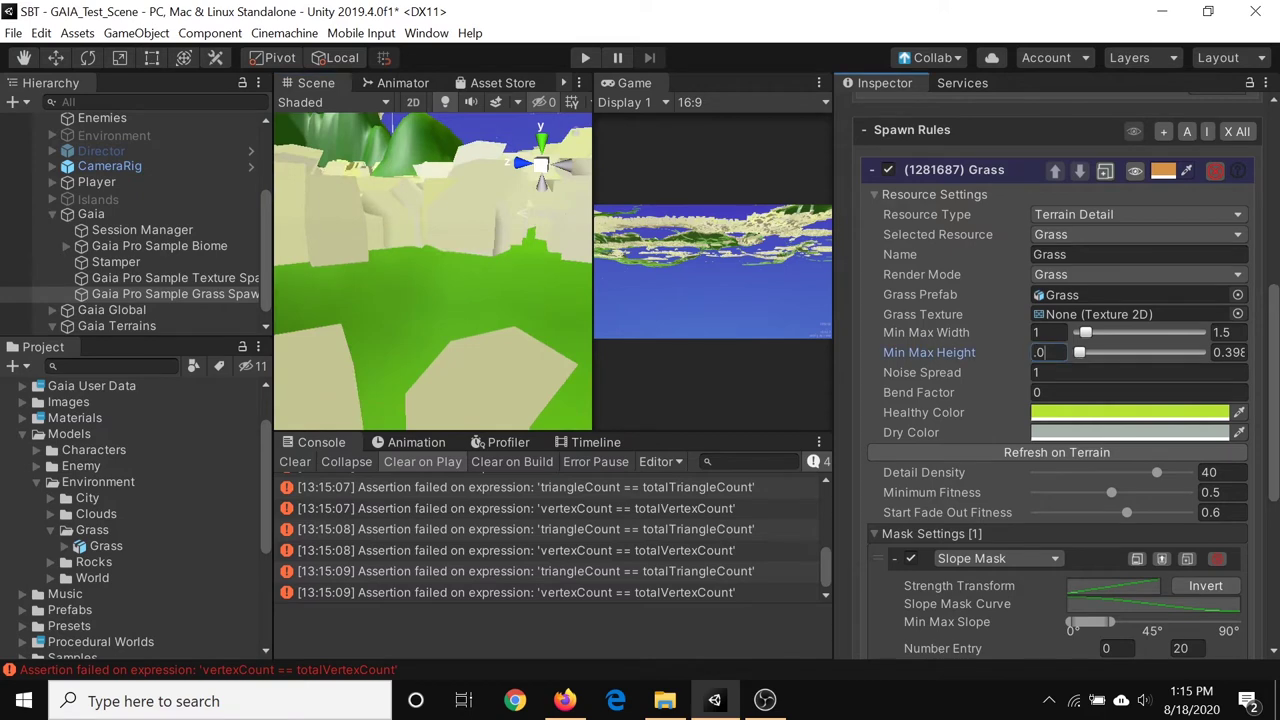
{"action": "scroll", "coordinate": [511, 324], "scroll_direction": "up", "scroll_amount": 3}
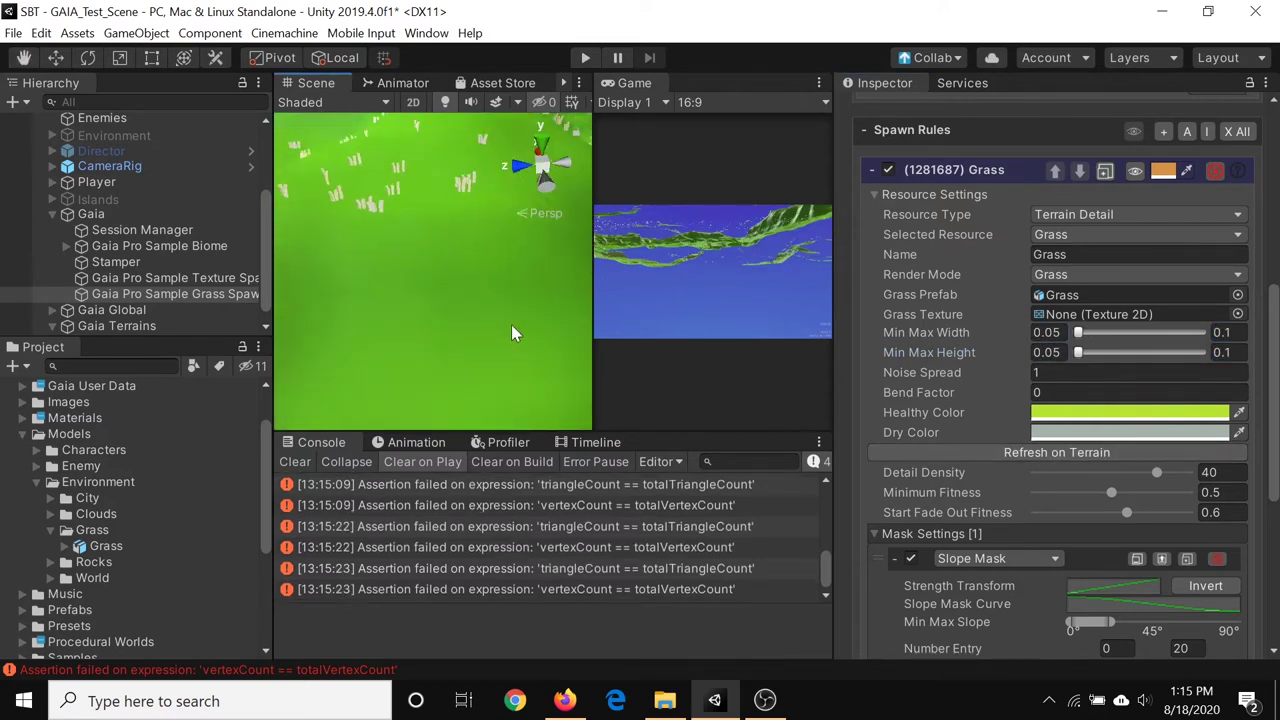
{"action": "left_click", "coordinate": [1050, 414]}
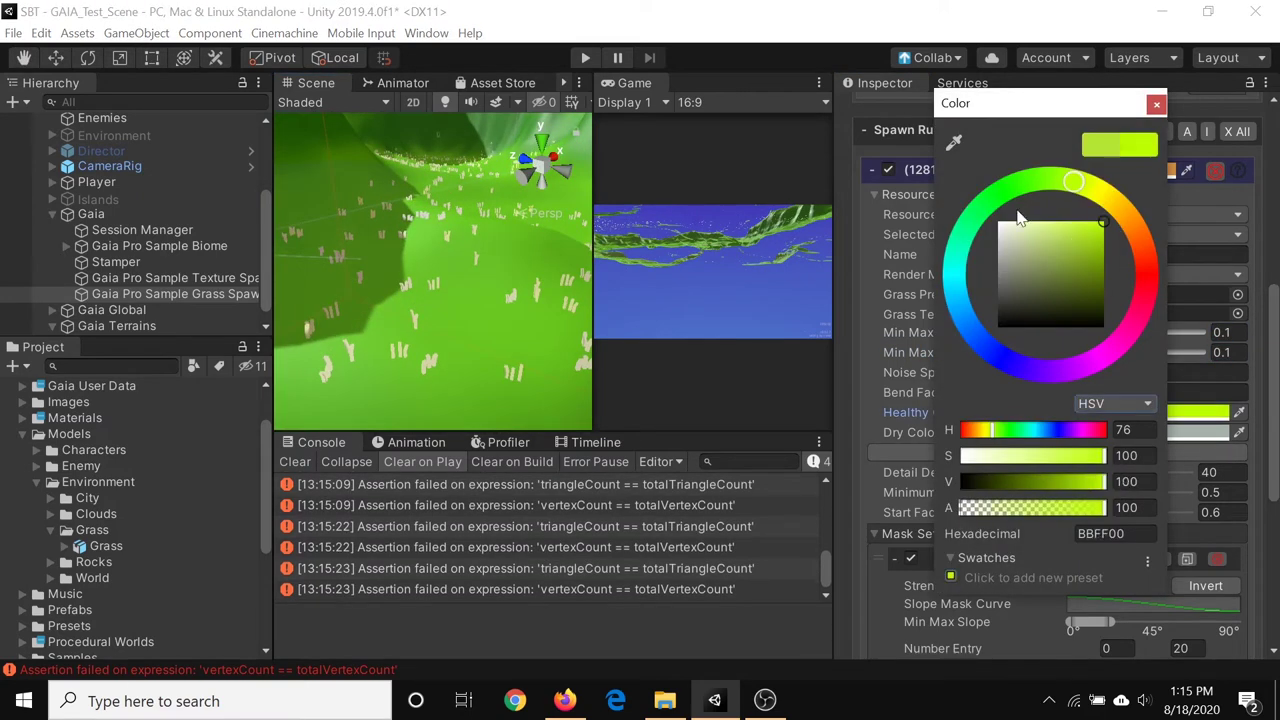
{"action": "left_click", "coordinate": [1156, 105]}
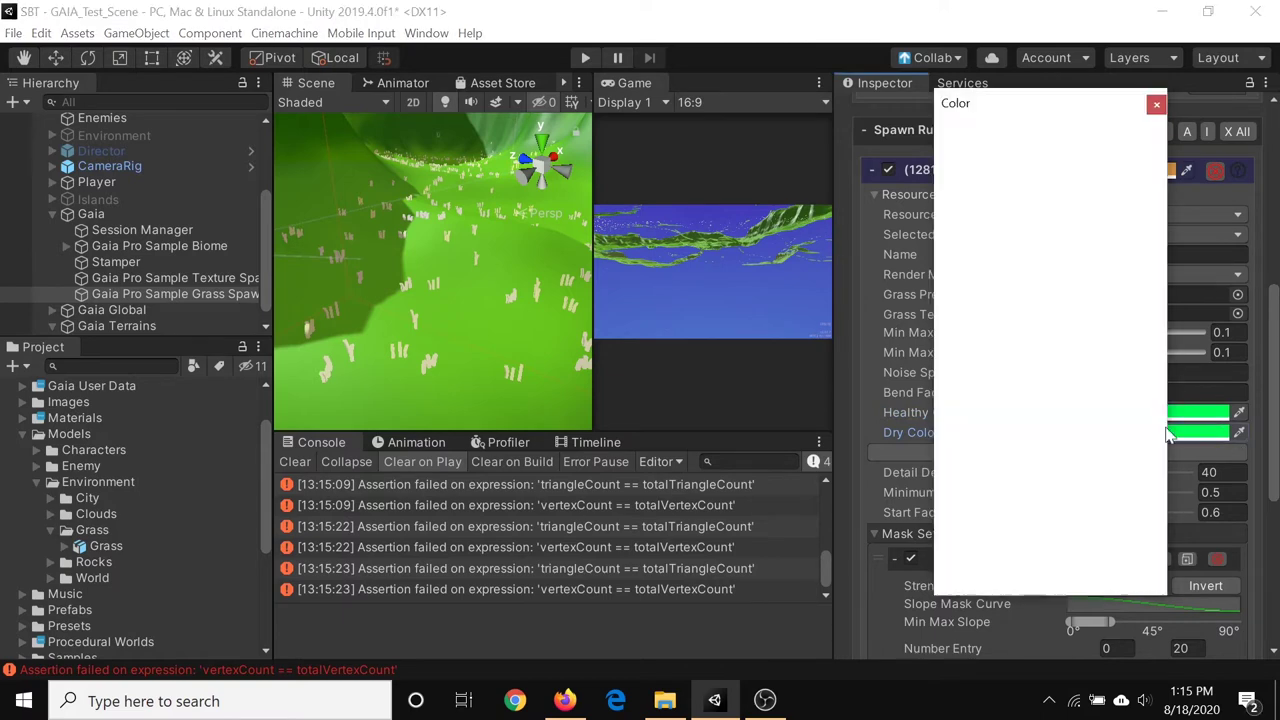
{"action": "left_click", "coordinate": [1130, 432]}
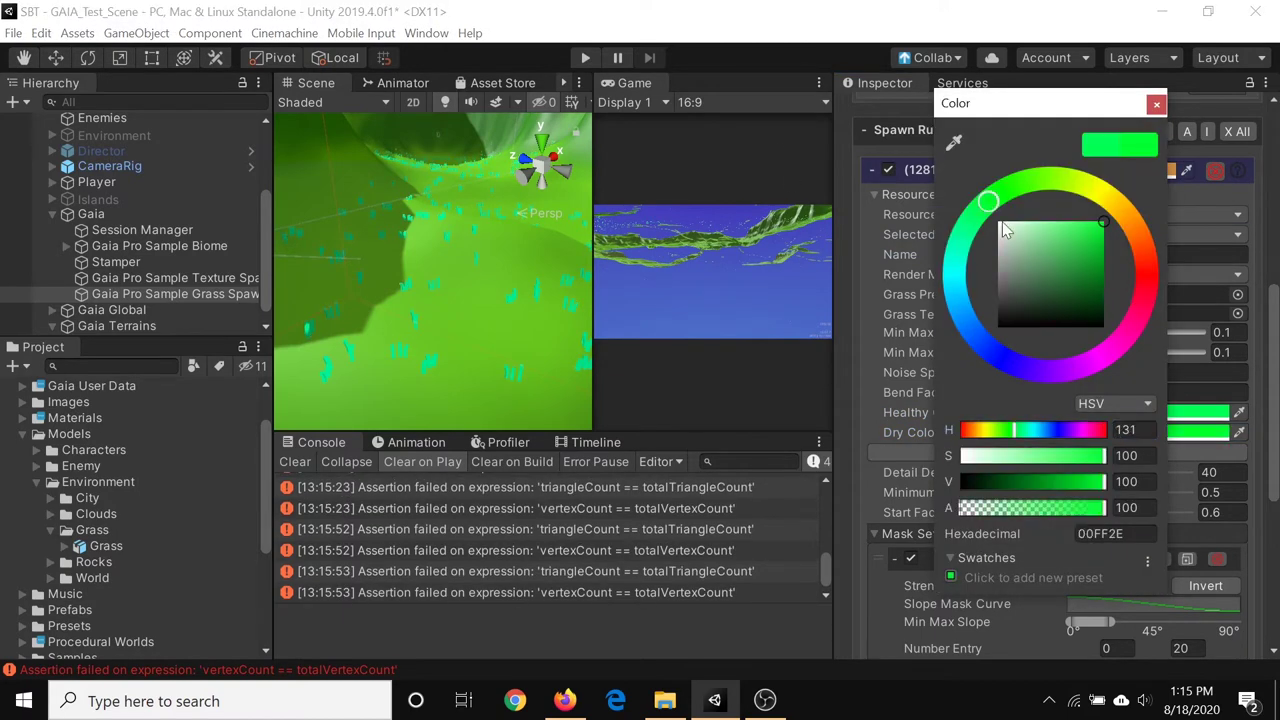
{"action": "left_click_drag", "start_coordinate": [1100, 481], "coordinate": [1057, 481]}
{"action": "left_click", "coordinate": [1155, 103]}
{"action": "left_click", "coordinate": [1110, 412]}
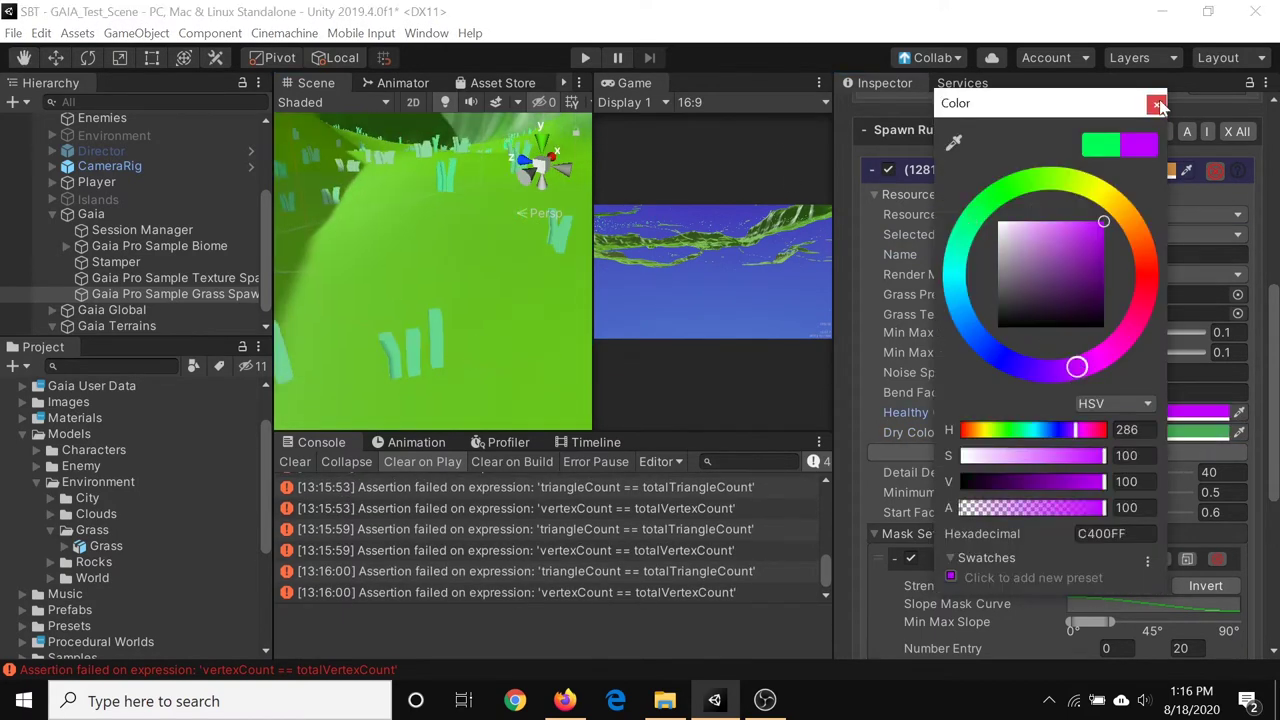
{"action": "left_click", "coordinate": [1156, 104]}
{"action": "left_click", "coordinate": [1127, 438]}
{"action": "left_click", "coordinate": [1156, 104]}
Raise Detail Density from 40 to 50, preview the purple grass in play mode, then open Gaia's spawner list
{"action": "scroll", "coordinate": [493, 330], "scroll_direction": "down", "scroll_amount": 3}
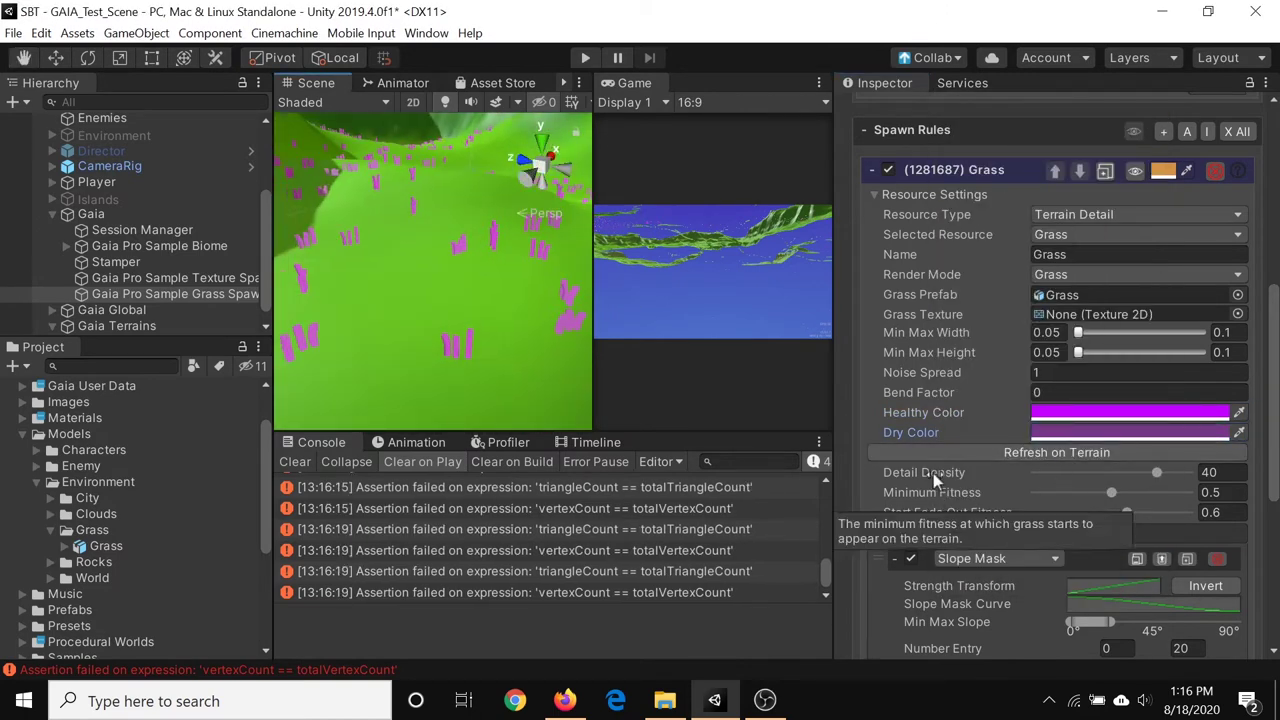
{"action": "left_click_drag", "start_coordinate": [933, 473], "coordinate": [1152, 459]}
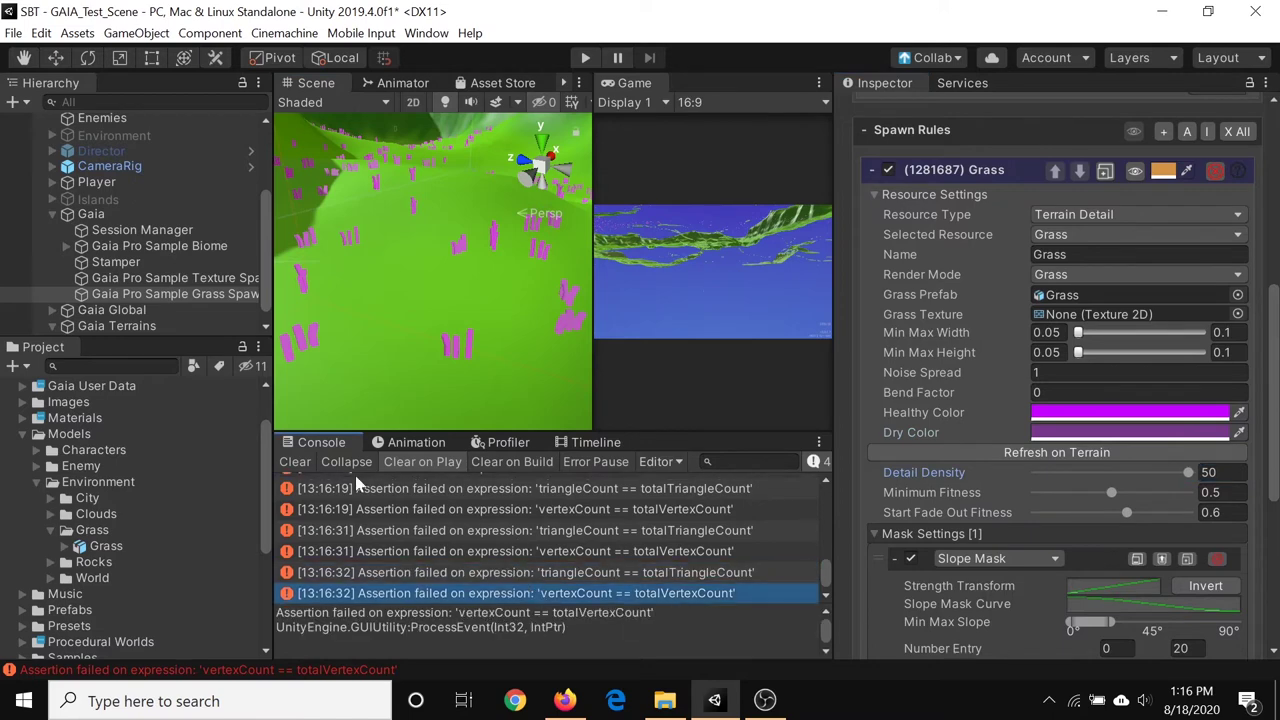
{"action": "scroll", "coordinate": [995, 444], "scroll_direction": "down", "scroll_amount": 5}
{"action": "left_click", "coordinate": [585, 58]}
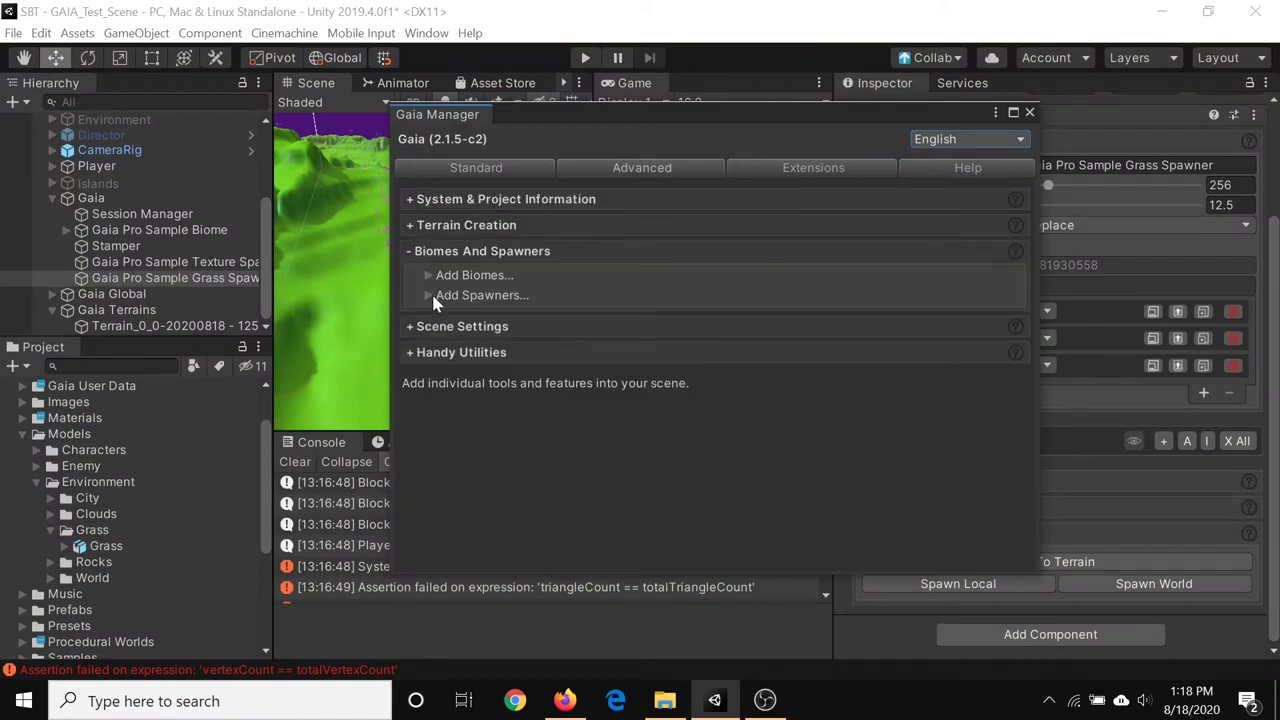
{"action": "left_click", "coordinate": [431, 294]}
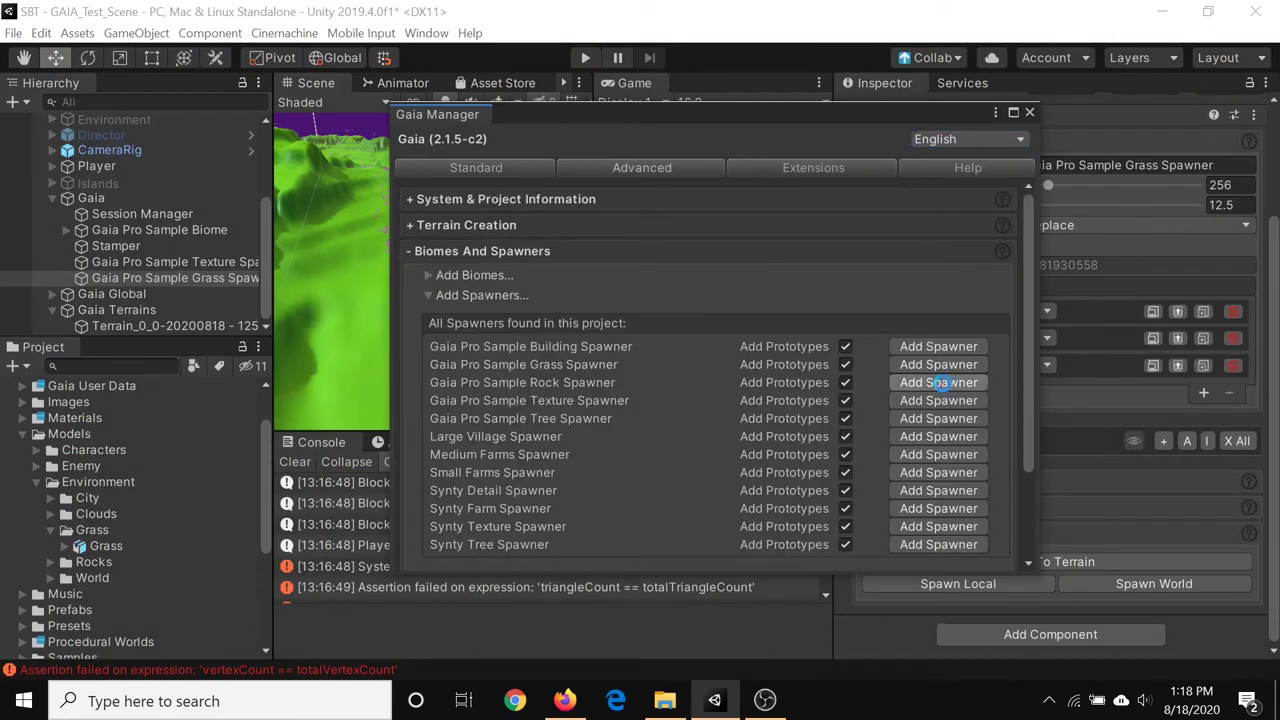
Add the Gaia sample Rock Spawner and swap its stone for the Rock1 prefab
{"action": "left_click", "coordinate": [940, 383]}
{"action": "scroll", "coordinate": [1050, 400], "scroll_direction": "down", "scroll_amount": 10}
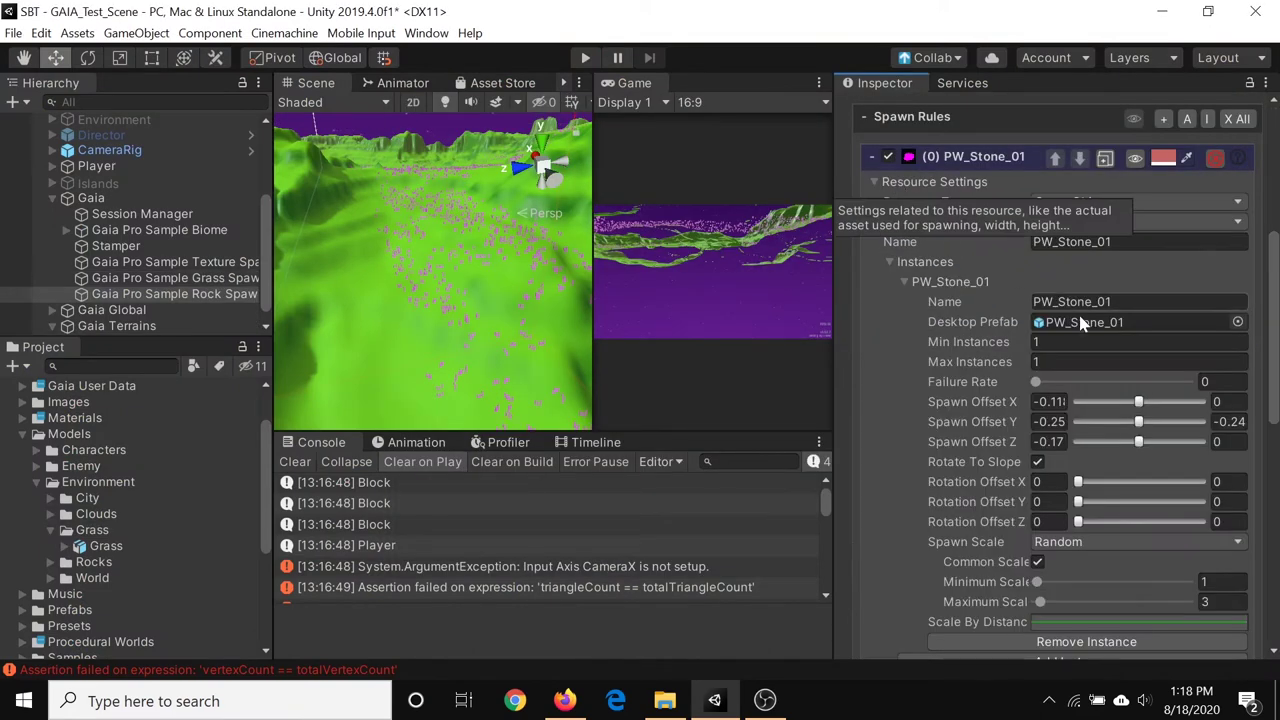
{"action": "left_click", "coordinate": [23, 434]}
{"action": "left_click", "coordinate": [23, 466]}
{"action": "left_click_drag", "start_coordinate": [1124, 328], "coordinate": [1124, 330]}
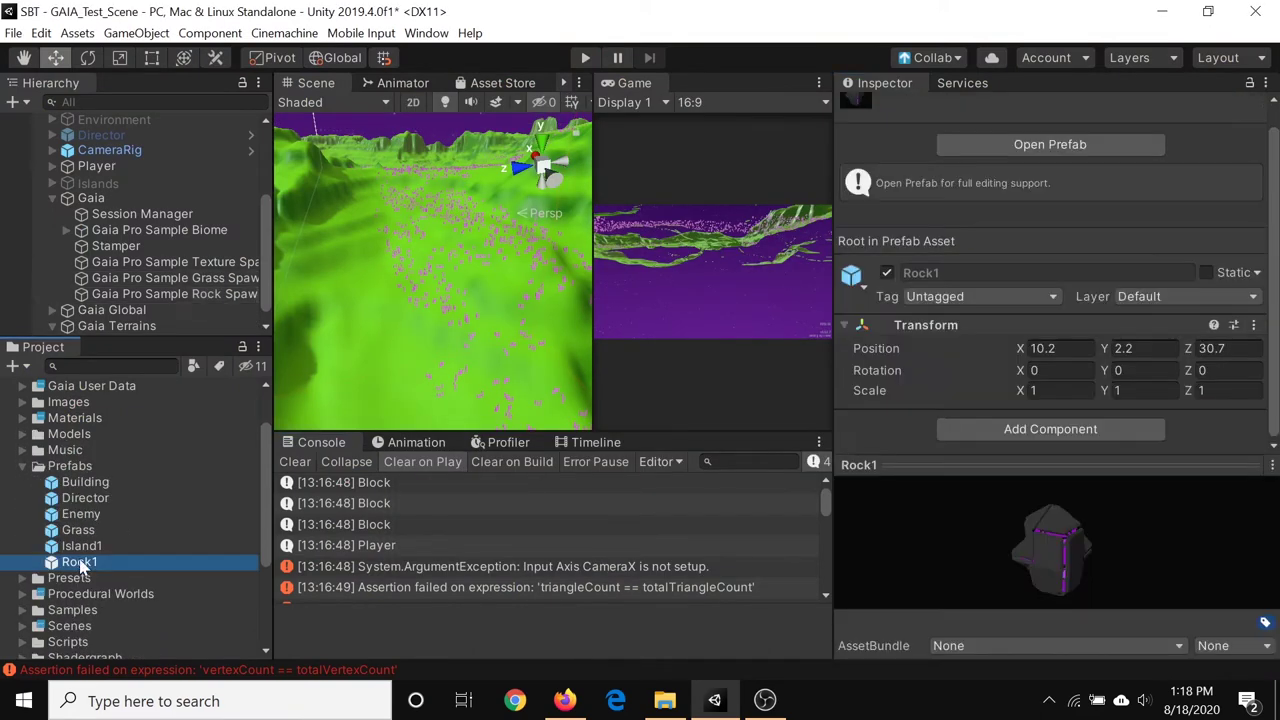
{"action": "left_click", "coordinate": [174, 294]}
Spawn the rocks locally on the terrain and enter play mode
{"action": "scroll", "coordinate": [1017, 435], "scroll_direction": "down", "scroll_amount": 5}
{"action": "scroll", "coordinate": [965, 405], "scroll_direction": "down", "scroll_amount": 5}
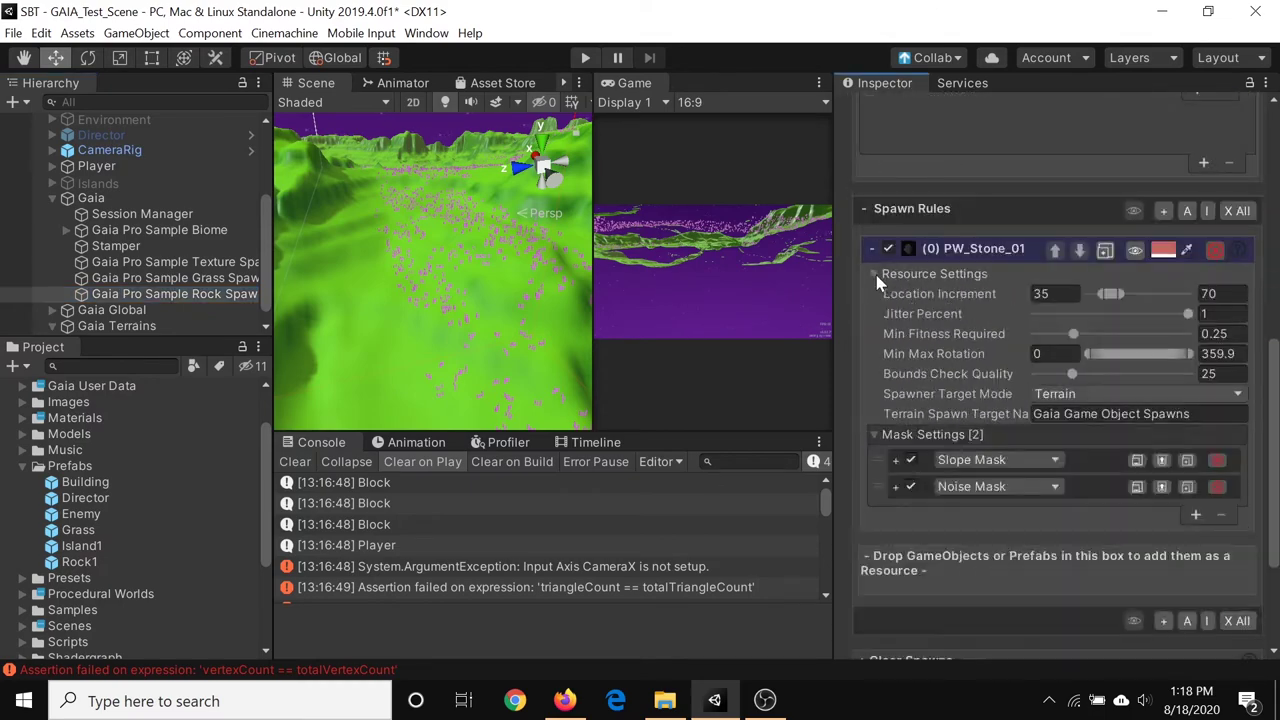
{"action": "scroll", "coordinate": [965, 450], "scroll_direction": "down", "scroll_amount": 3}
{"action": "left_click", "coordinate": [958, 583]}
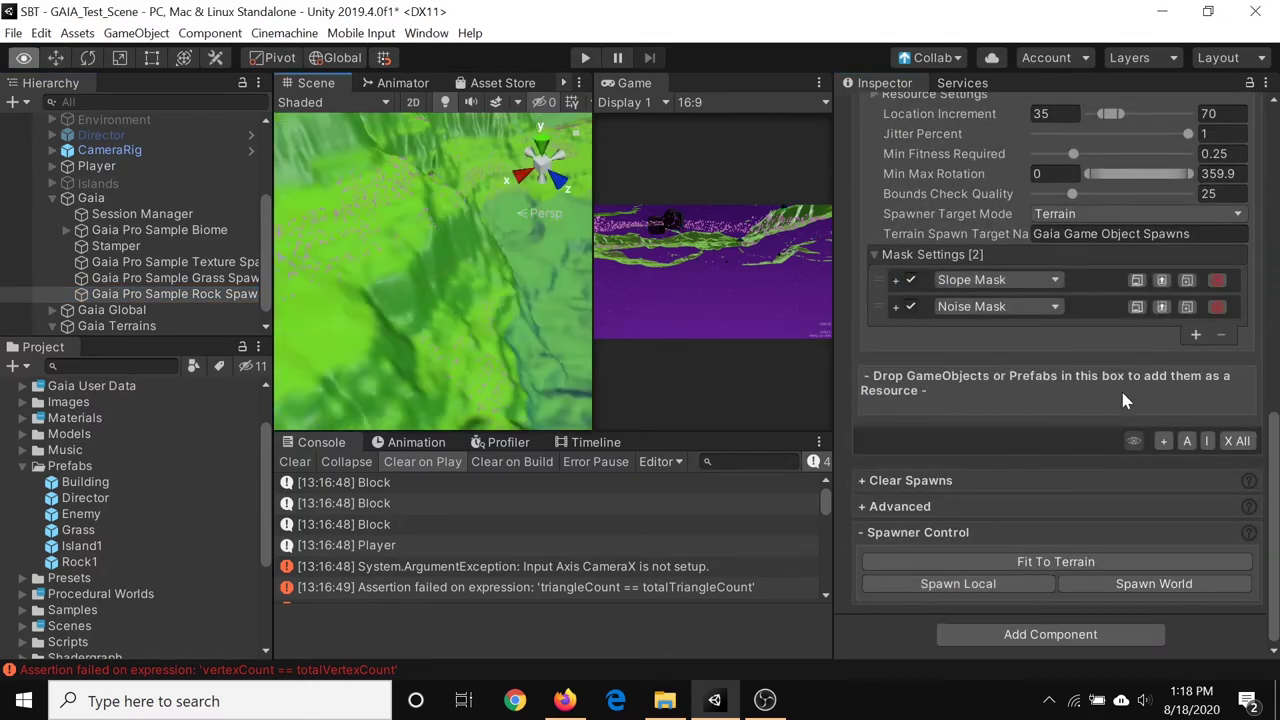
{"action": "key", "text": "ctrl+p"}
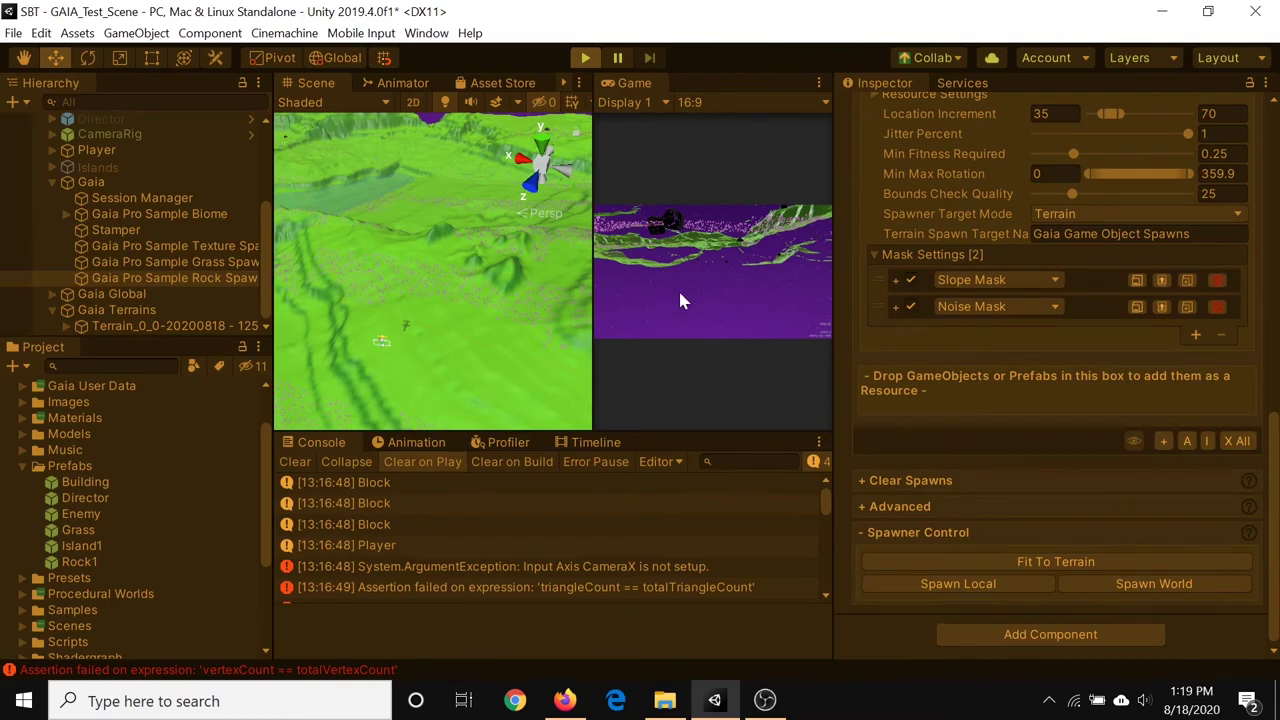